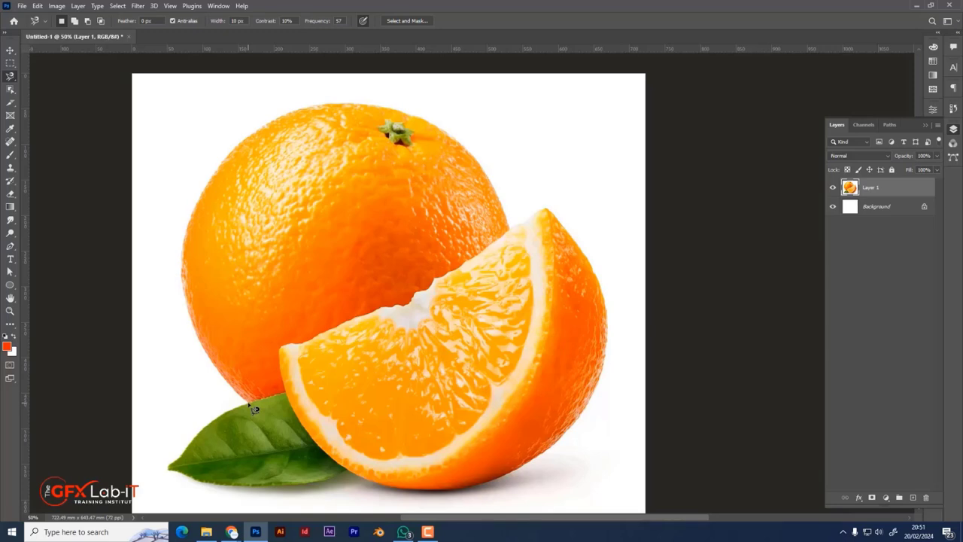
# - Trace the whole orange, slice and leaf with the Magnetic Lasso, removing stray anchor points, and close the outline into a selection
pyautogui.click(249, 404)
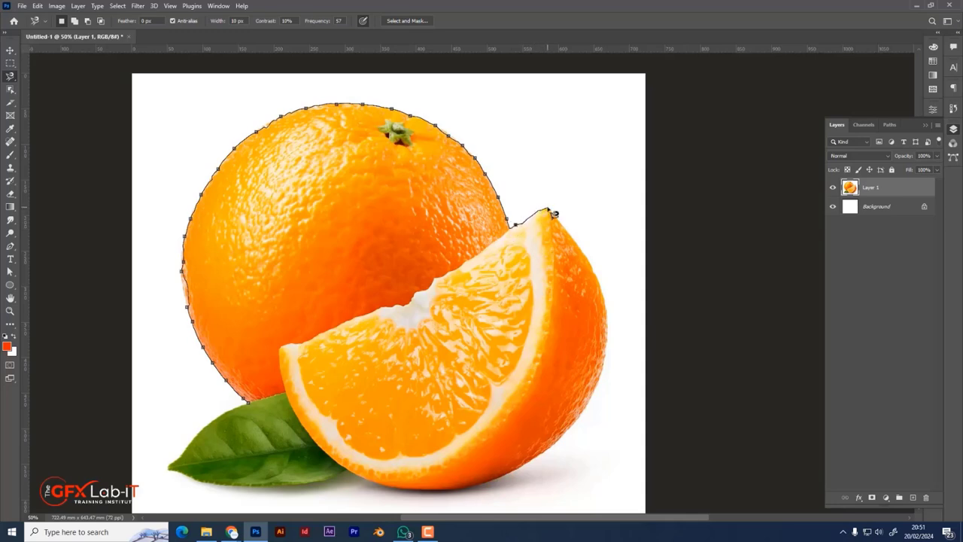
pyautogui.press('BackSpace')
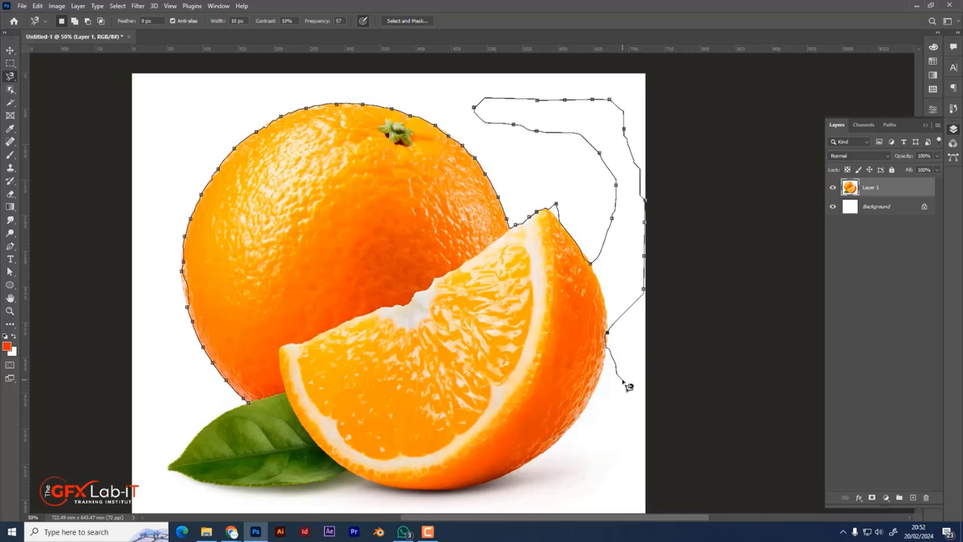
pyautogui.press('BackSpace')
pyautogui.press('BackSpace')
pyautogui.press('BackSpace')
pyautogui.press('BackSpace')
pyautogui.press('BackSpace')
pyautogui.press('BackSpace')
pyautogui.press('BackSpace')
pyautogui.press('BackSpace')
pyautogui.press('BackSpace')
pyautogui.press('BackSpace')
pyautogui.press('BackSpace')
pyautogui.press('BackSpace')
pyautogui.press('BackSpace')
pyautogui.press('BackSpace')
pyautogui.press('BackSpace')
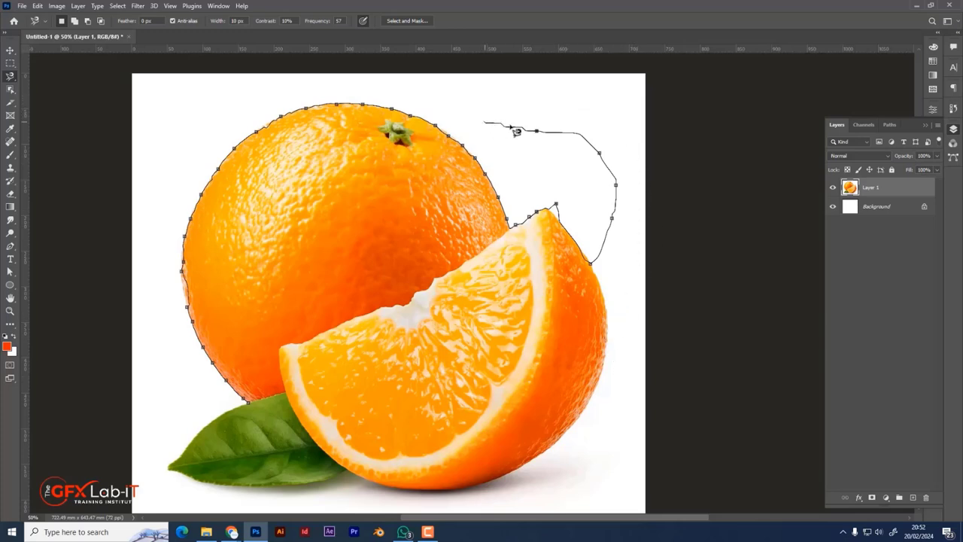
pyautogui.press('BackSpace')
pyautogui.press('BackSpace')
pyautogui.press('BackSpace')
pyautogui.press('BackSpace')
pyautogui.press('BackSpace')
pyautogui.press('BackSpace')
pyautogui.press('BackSpace')
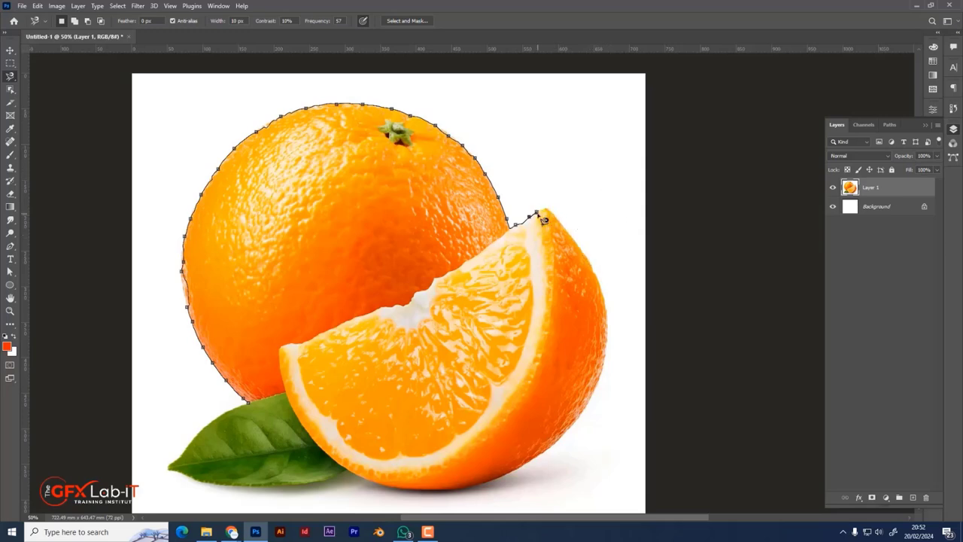
pyautogui.press('BackSpace')
pyautogui.press('BackSpace')
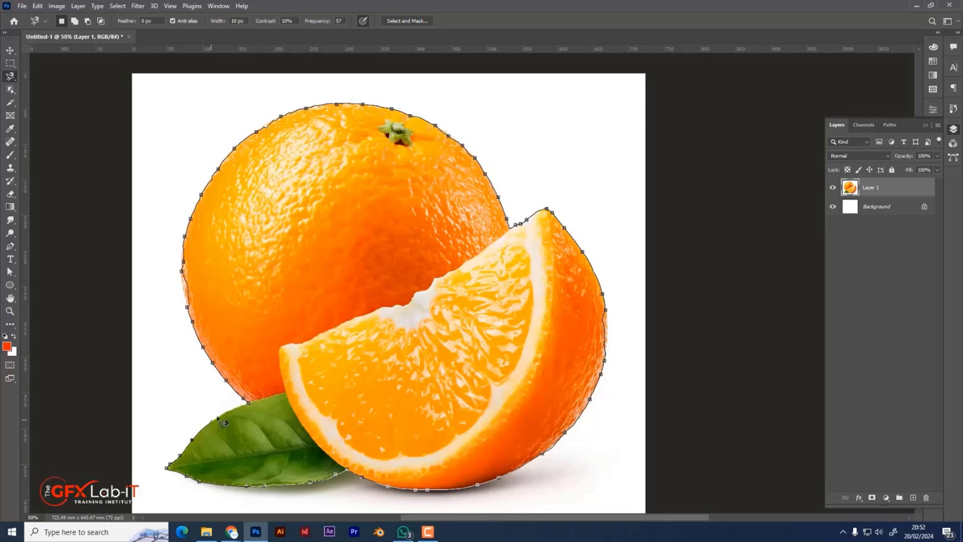
pyautogui.click(255, 408)
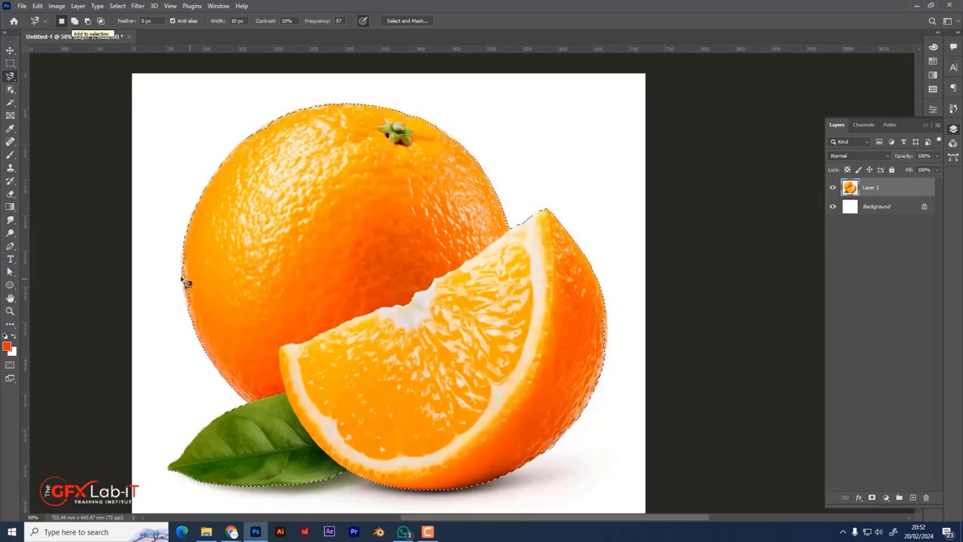
# - With the Lasso tool, add the missed strips along the whole orange's left and upper-left edges to the selection
pyautogui.rightClick(12, 77)
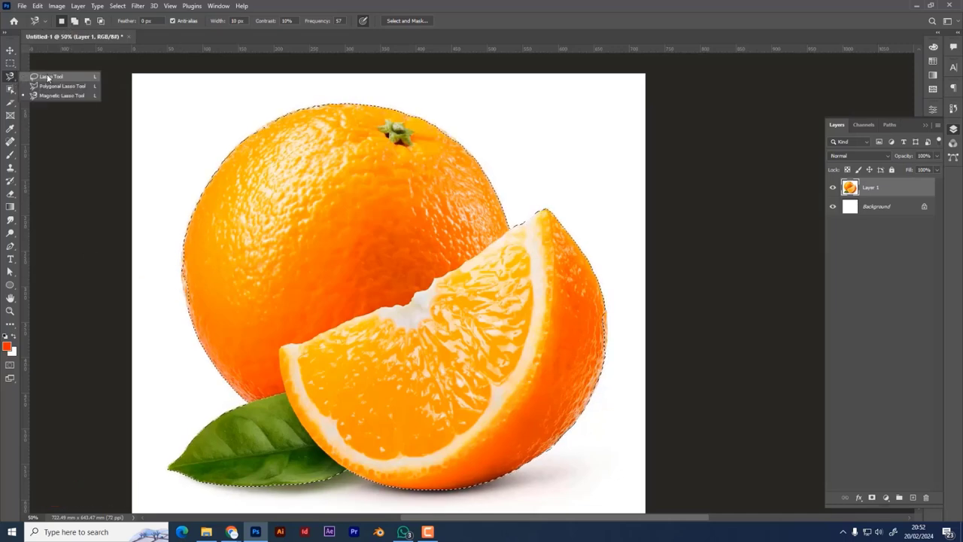
pyautogui.click(53, 77)
pyautogui.scroll(5, 166, 316)
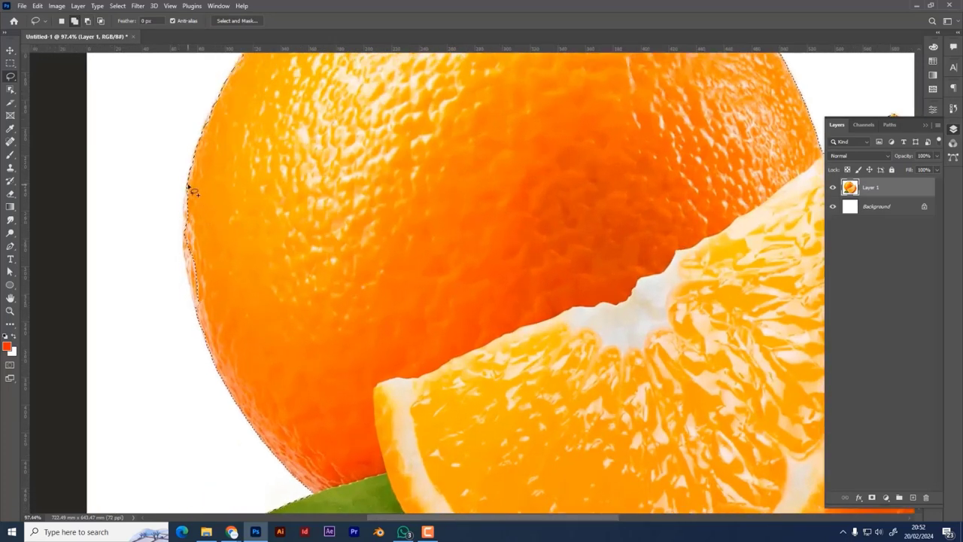
pyautogui.moveTo(185, 206)
pyautogui.mouseDown()
pyautogui.moveTo(194, 305)
pyautogui.moveTo(222, 222)
pyautogui.moveTo(194, 188)
pyautogui.mouseUp()
pyautogui.moveTo(355, 144); pyautogui.dragTo(195, 429)
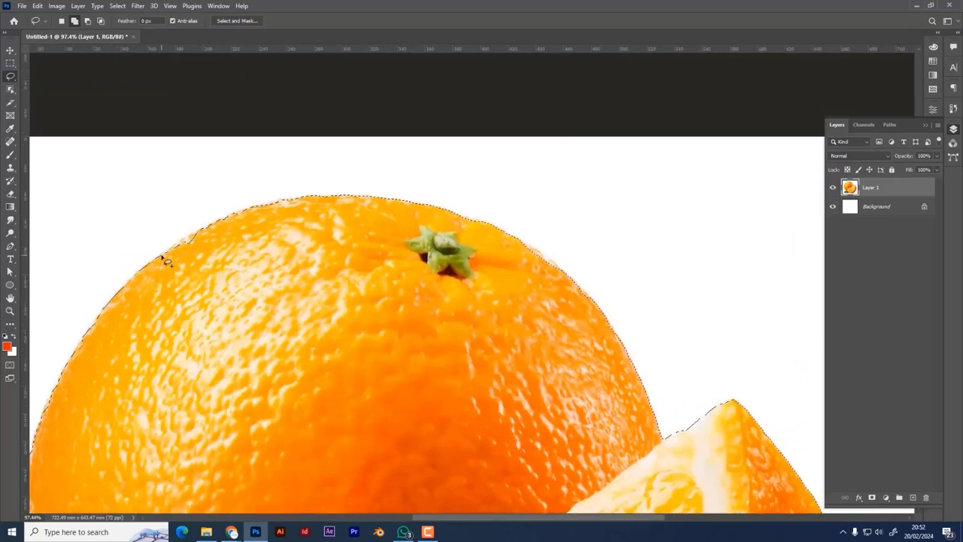
pyautogui.moveTo(160, 255); pyautogui.dragTo(211, 231)
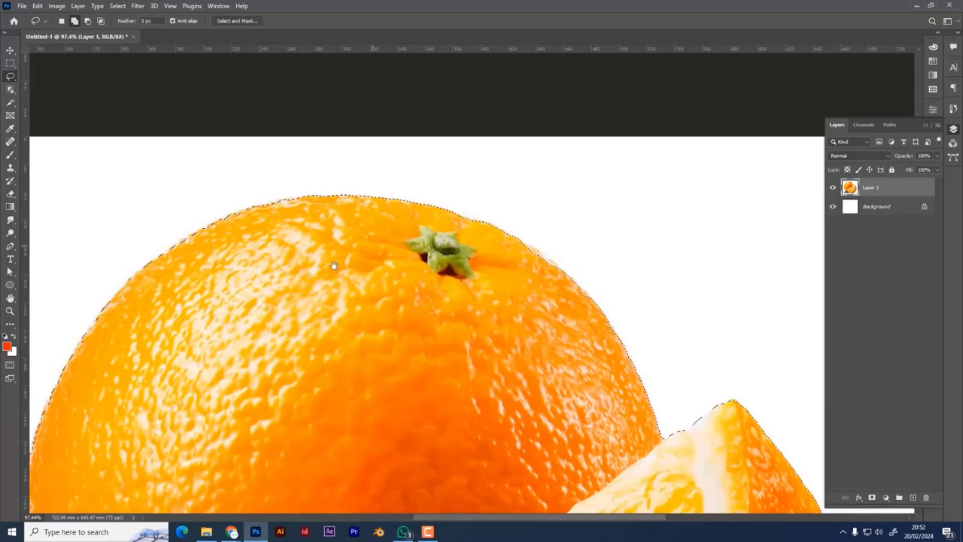
# - Add the missed areas at the whole orange's upper-right edge and the slice's outer peel edge to the selection
pyautogui.moveTo(373, 241); pyautogui.dragTo(221, 226)
pyautogui.moveTo(372, 275); pyautogui.dragTo(336, 233)
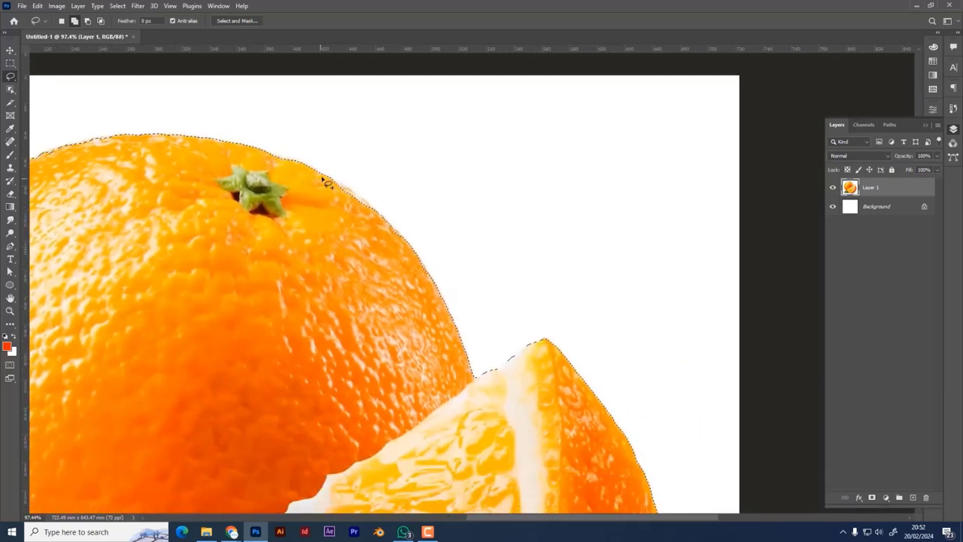
pyautogui.moveTo(337, 184)
pyautogui.mouseDown()
pyautogui.moveTo(376, 219)
pyautogui.moveTo(364, 256)
pyautogui.moveTo(334, 258)
pyautogui.moveTo(311, 235)
pyautogui.moveTo(330, 184)
pyautogui.mouseUp()
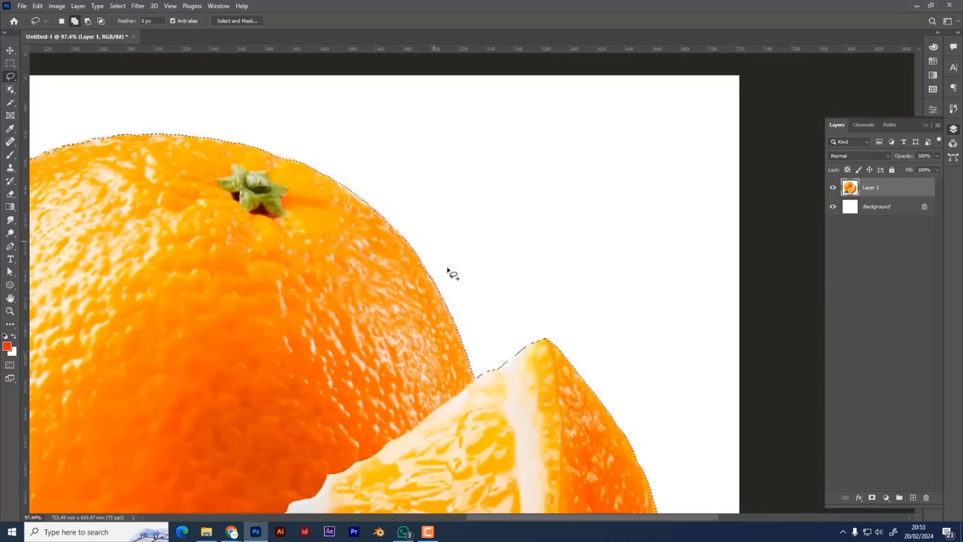
pyautogui.moveTo(449, 273); pyautogui.dragTo(349, 142)
pyautogui.moveTo(449, 445); pyautogui.dragTo(441, 338)
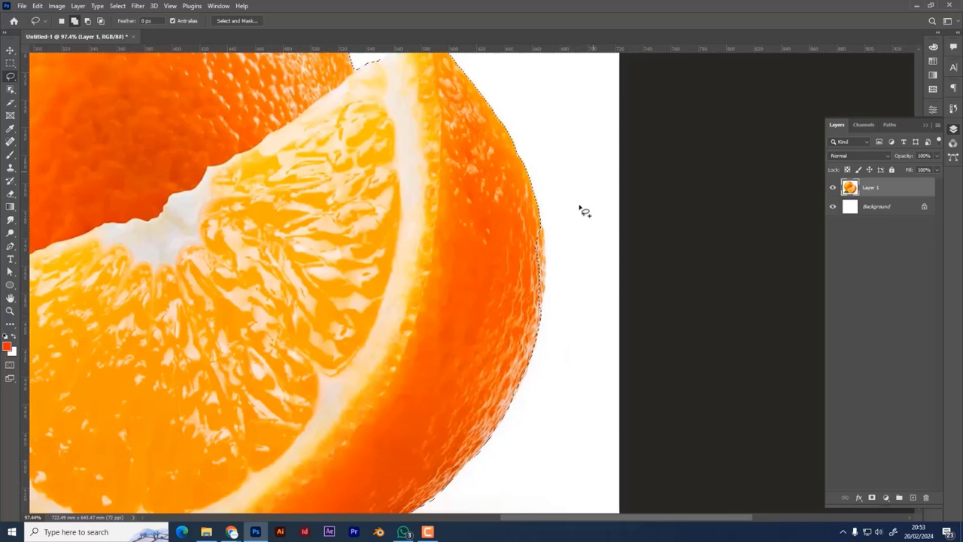
pyautogui.moveTo(537, 205); pyautogui.dragTo(545, 291)
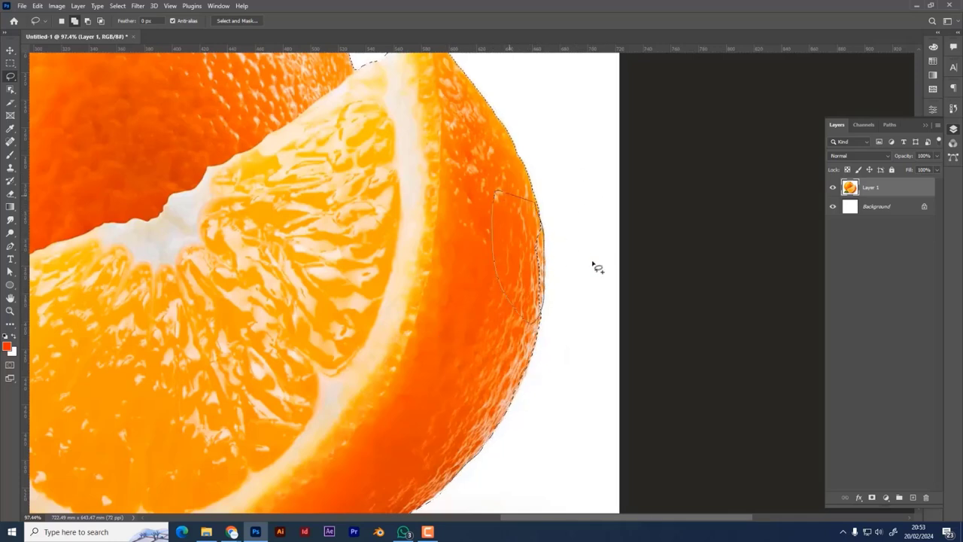
pyautogui.moveTo(441, 456); pyautogui.dragTo(544, 209)
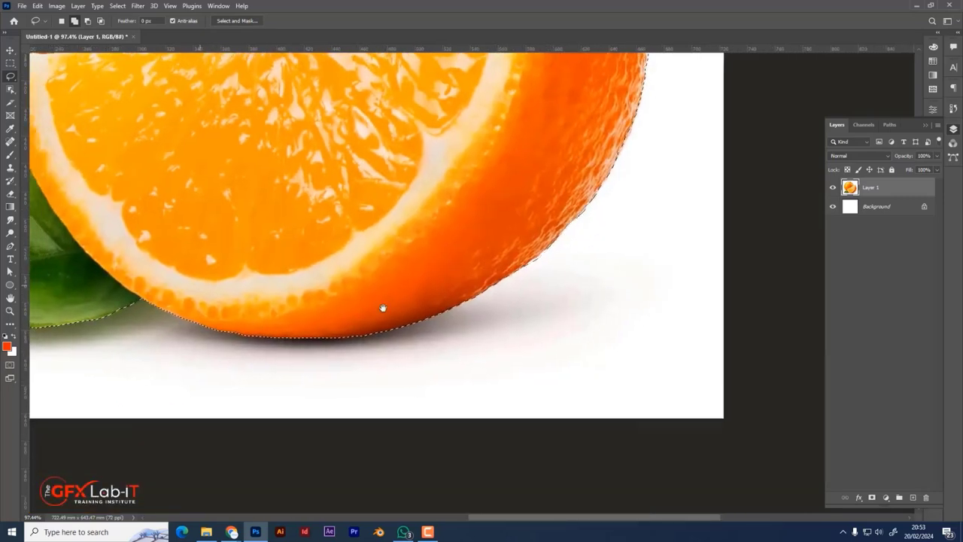
pyautogui.moveTo(383, 308); pyautogui.dragTo(532, 347)
pyautogui.scroll(-6, 451, 256)
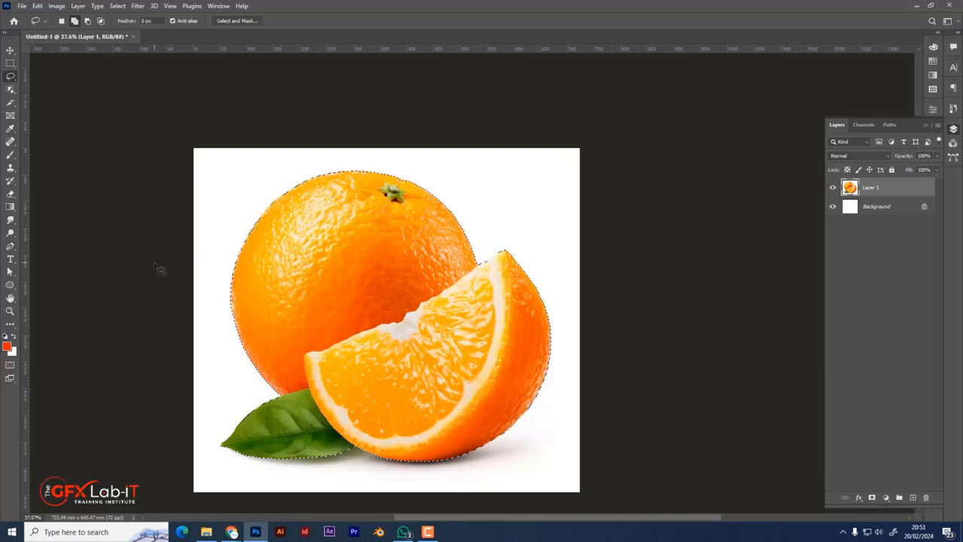
pyautogui.click(156, 20)
pyautogui.write('3')
pyautogui.press('Return')
pyautogui.click(221, 172)
pyautogui.click(339, 25)
pyautogui.hotkey('ctrl', 'shift', 'd')
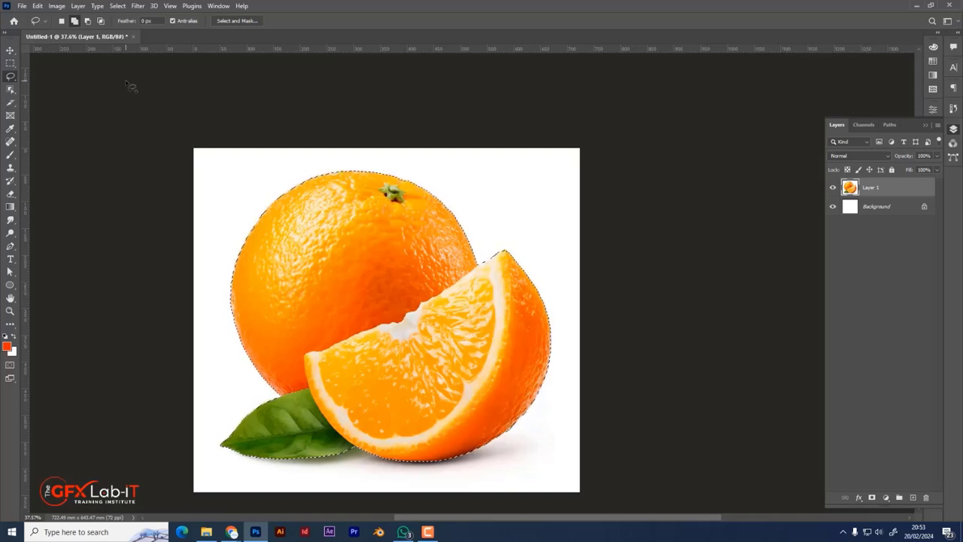
pyautogui.hotkey('shift', 'F6')
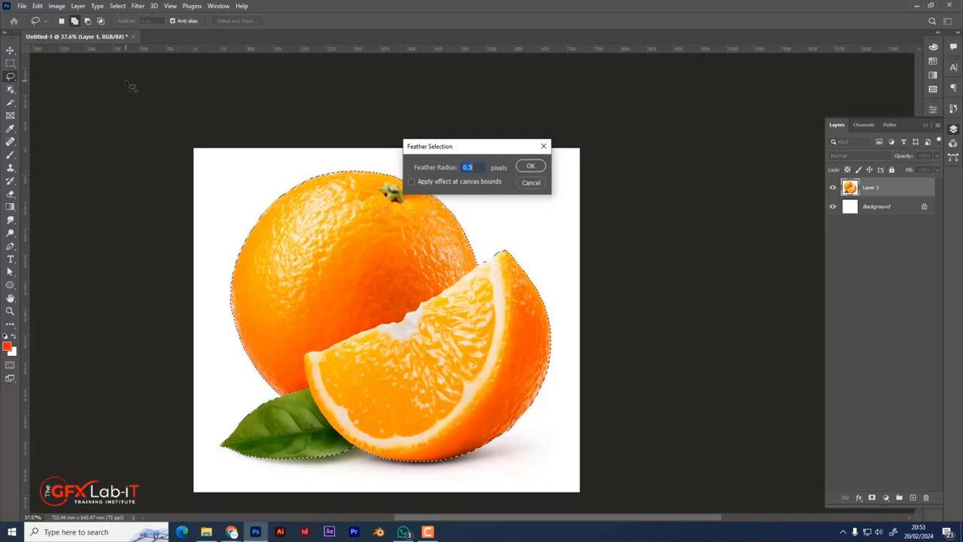
pyautogui.click(543, 146)
# - Feather the selection by 20 pixels and convert it into a layer mask on Layer 1
pyautogui.click(118, 6)
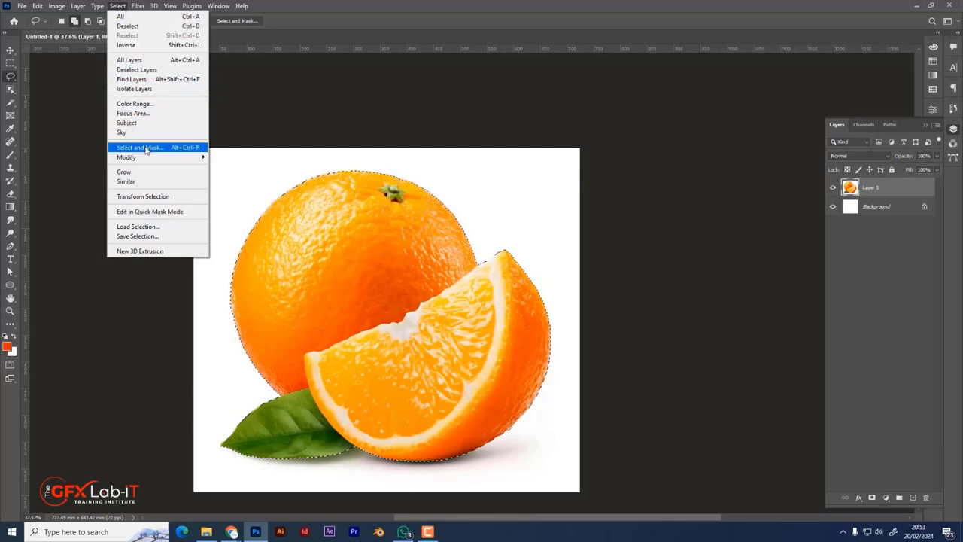
pyautogui.moveTo(175, 161)
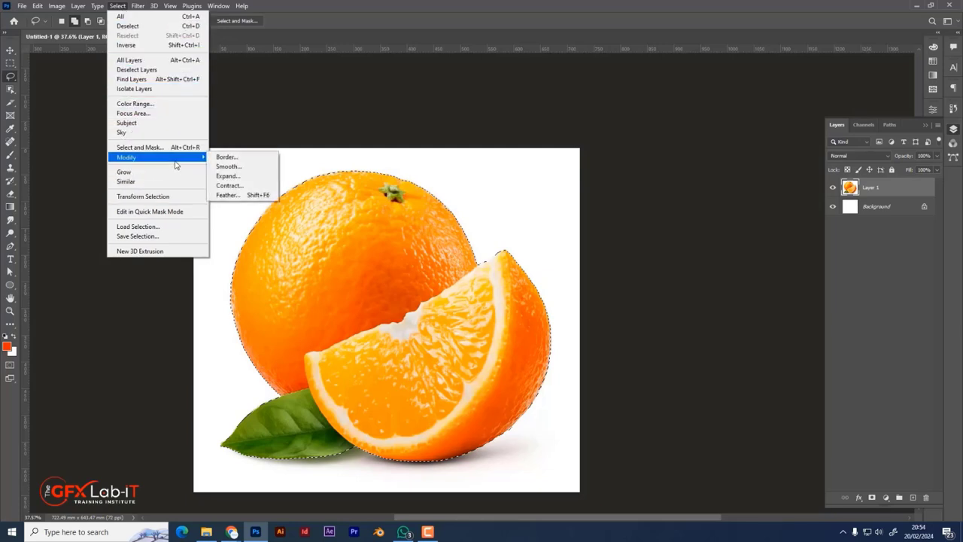
pyautogui.click(243, 198)
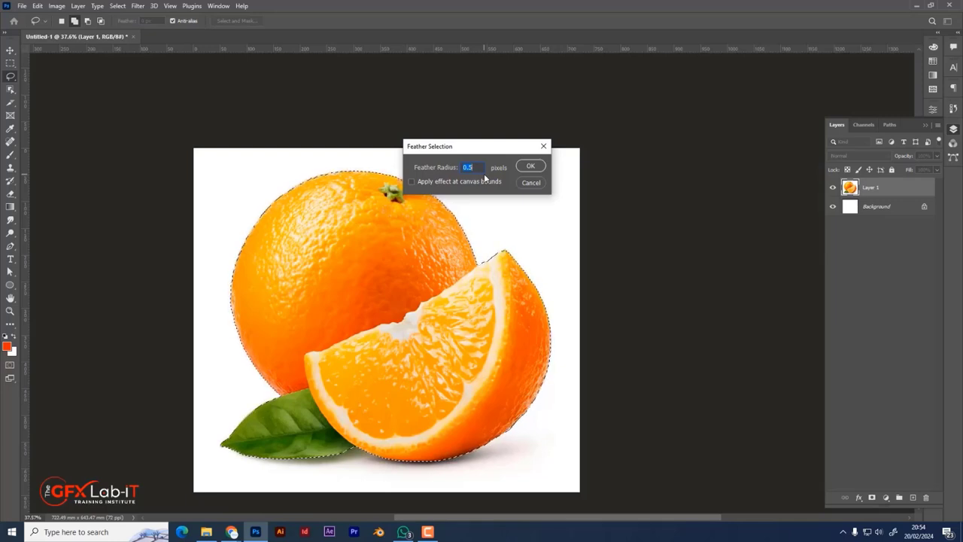
pyautogui.write('20')
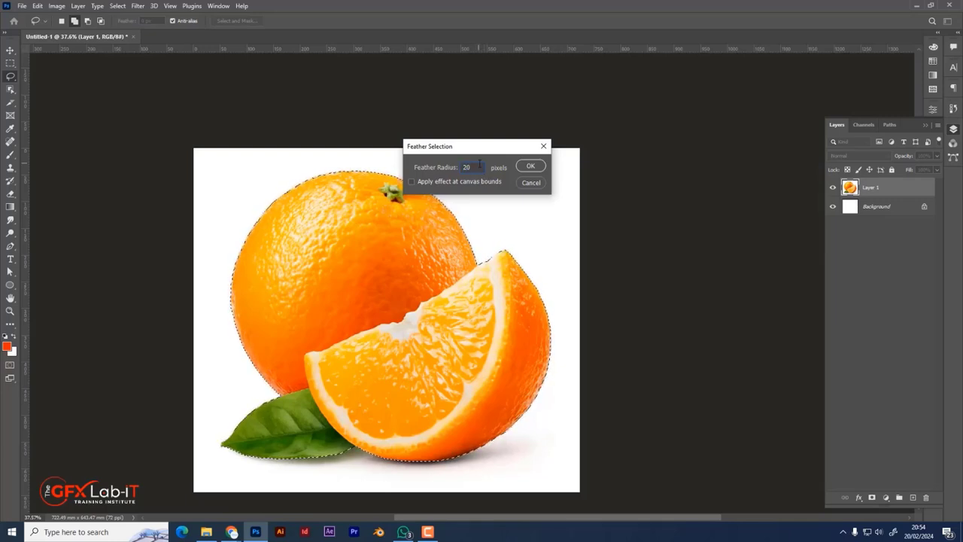
pyautogui.click(531, 167)
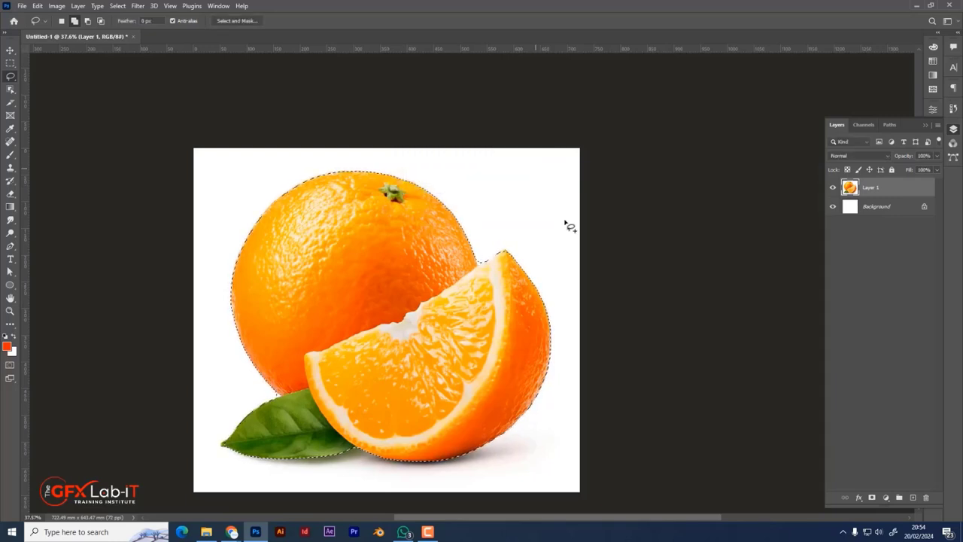
pyautogui.click(873, 499)
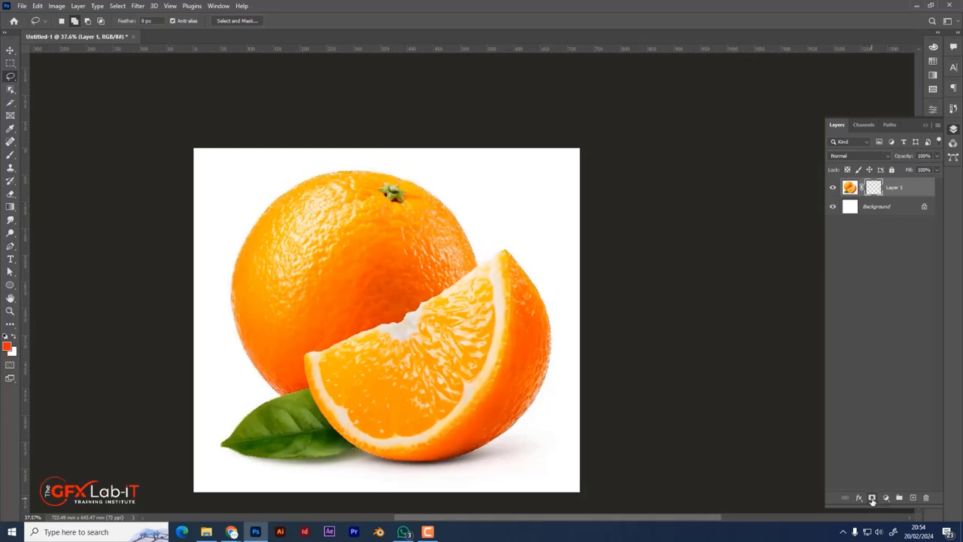
# - Hide the Background layer, add a red (#e80101) Solid Color fill layer beneath Layer 1, and inspect the feathered edges
pyautogui.click(832, 206)
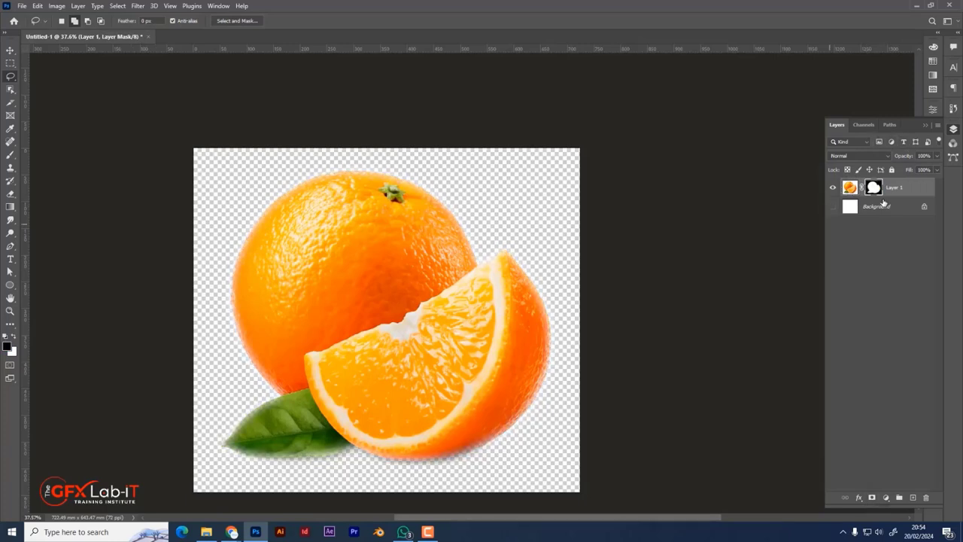
pyautogui.click(883, 207)
pyautogui.click(885, 498)
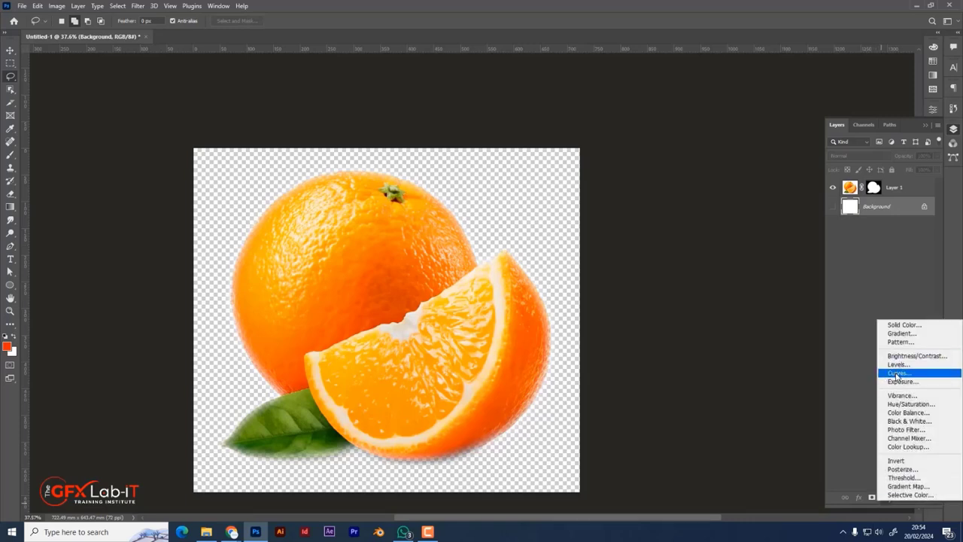
pyautogui.click(904, 326)
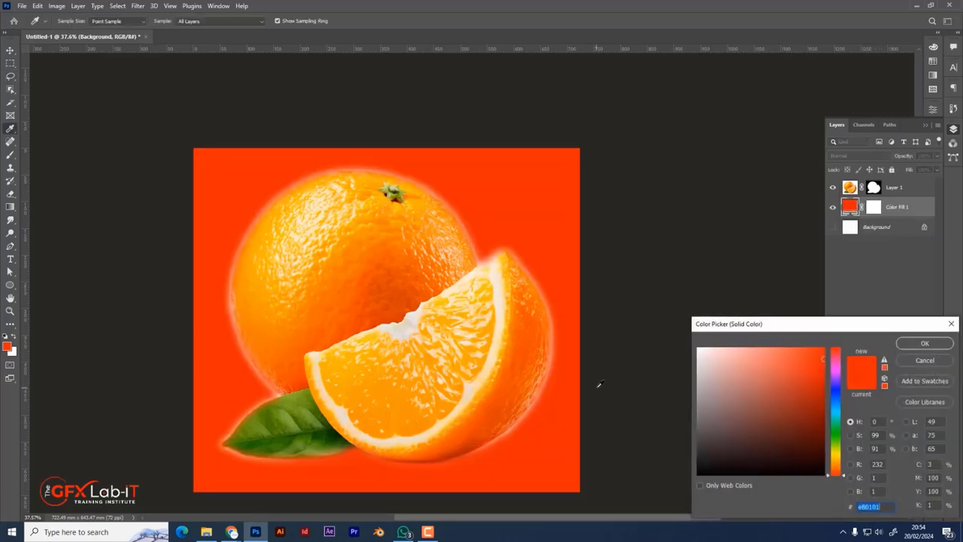
pyautogui.click(925, 343)
pyautogui.scroll(3, 251, 283)
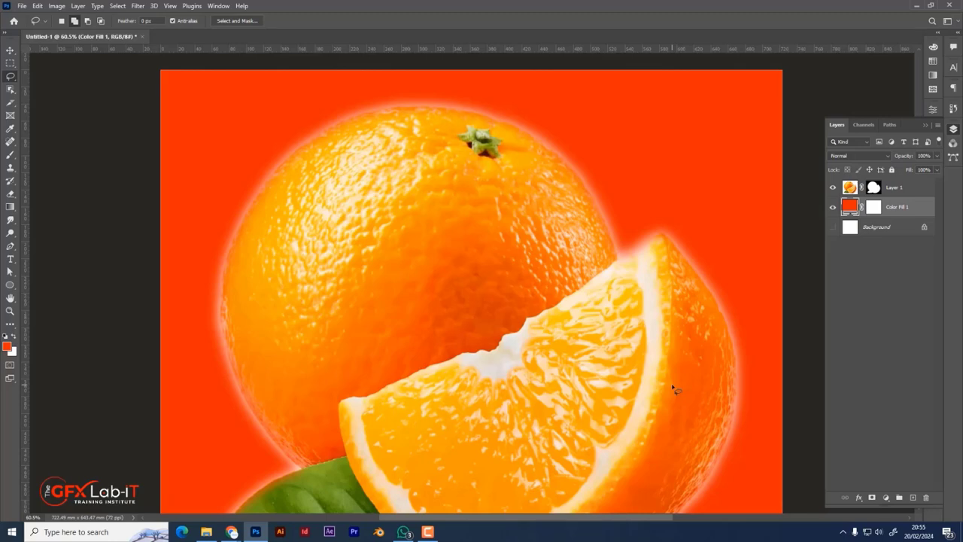
pyautogui.scroll(-2, 348, 350)
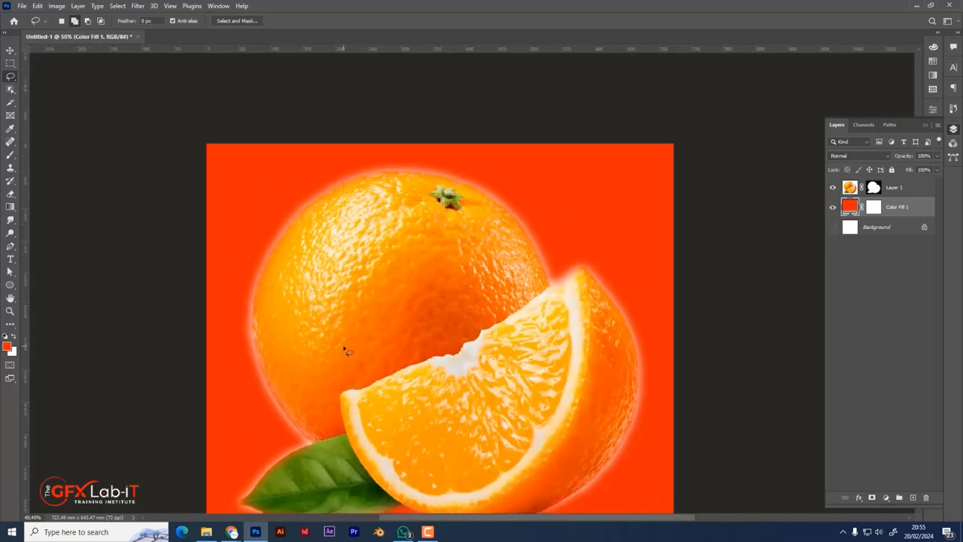
pyautogui.scroll(-1, 348, 350)
pyautogui.scroll(-1, 346, 346)
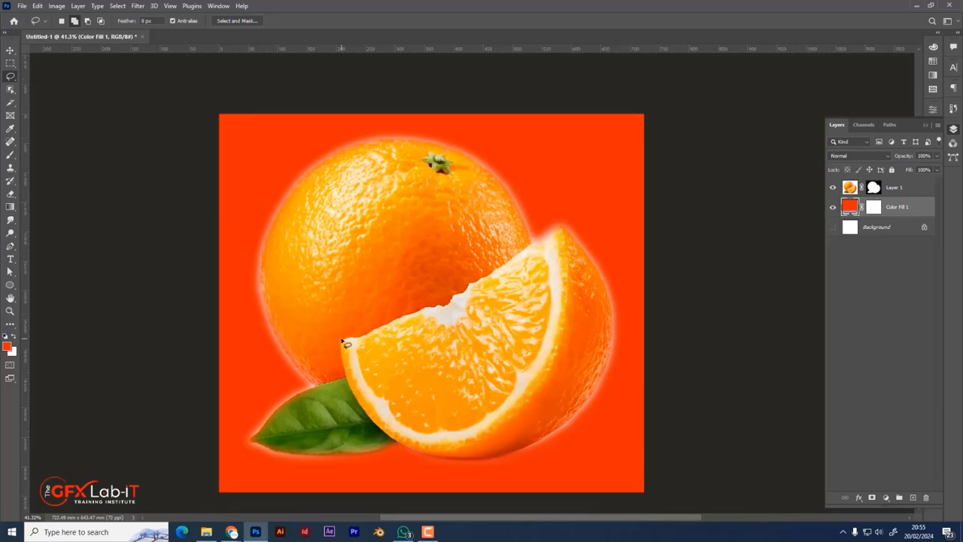
pyautogui.scroll(-3, 346, 344)
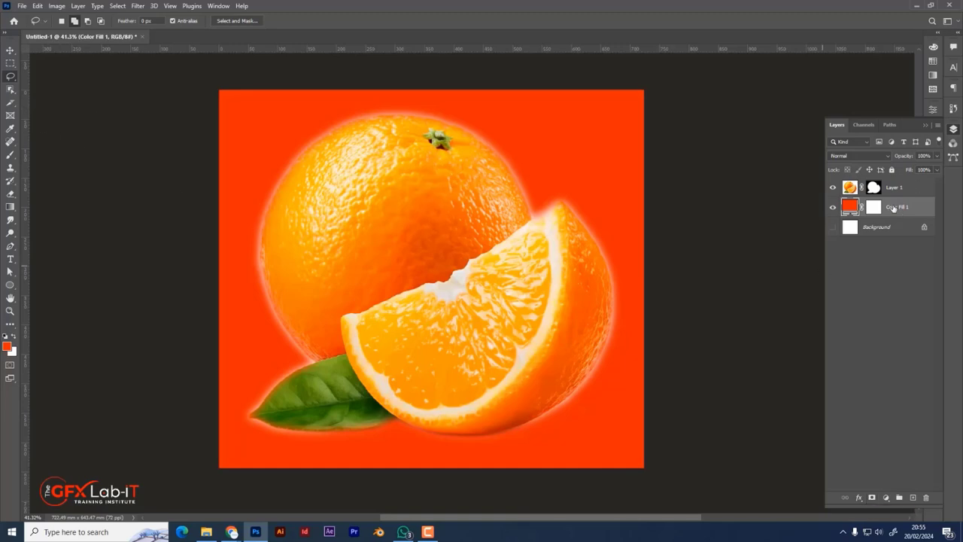
# - Undo the red fill layer, the layer mask and the hiding of the Background layer
pyautogui.moveTo(893, 209)
pyautogui.mouseDown()
pyautogui.moveTo(906, 190)
pyautogui.moveTo(888, 217)
pyautogui.mouseUp()
pyautogui.hotkey('ctrl', 'z')
pyautogui.hotkey('ctrl', 'z')
pyautogui.hotkey('ctrl', 'z')
pyautogui.hotkey('ctrl', 'z')
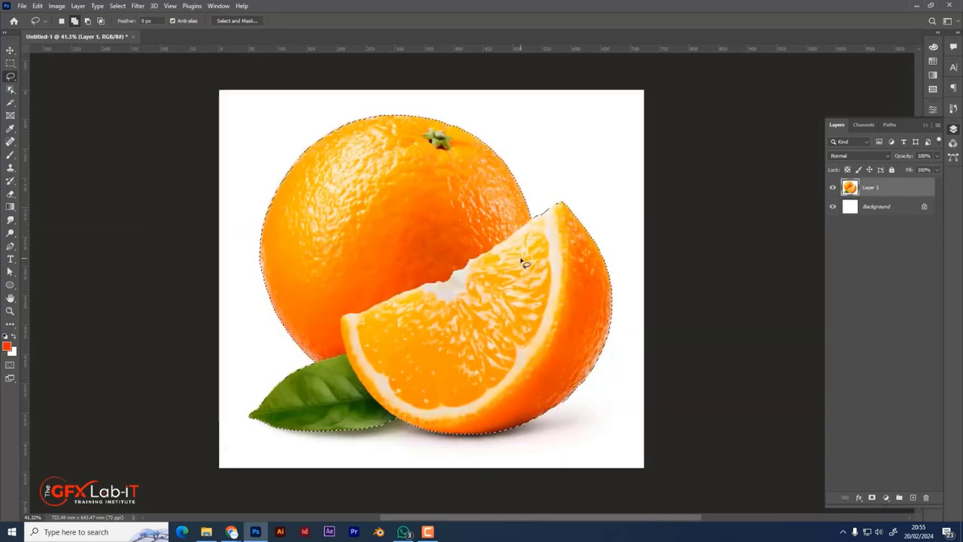
# - Clear the active selection around the oranges and leaf
pyautogui.hotkey('ctrl', 'd')
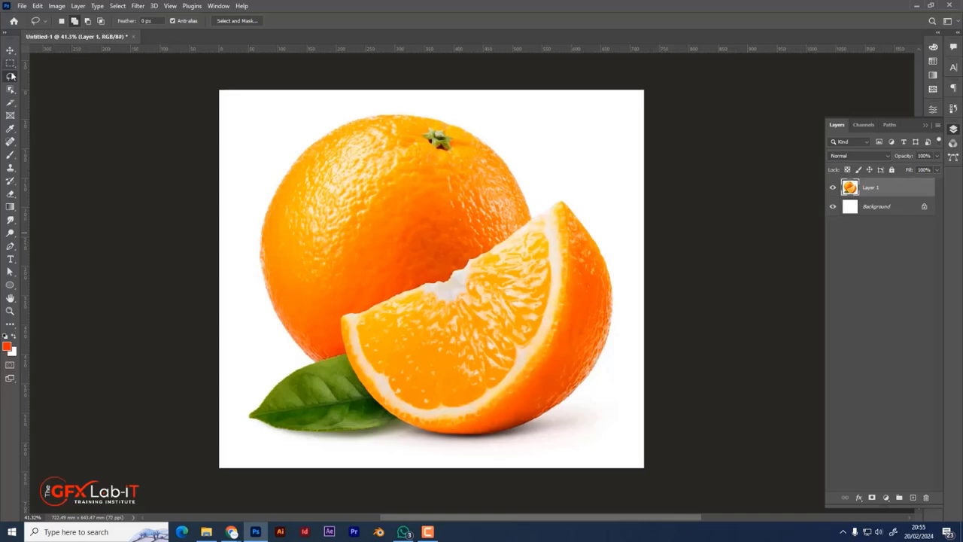
pyautogui.rightClick(12, 78)
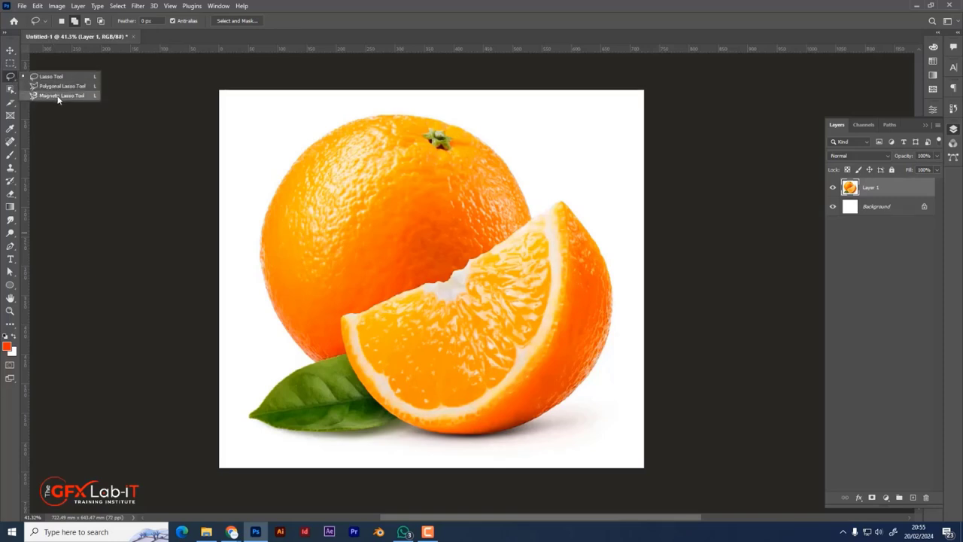
pyautogui.click(13, 78)
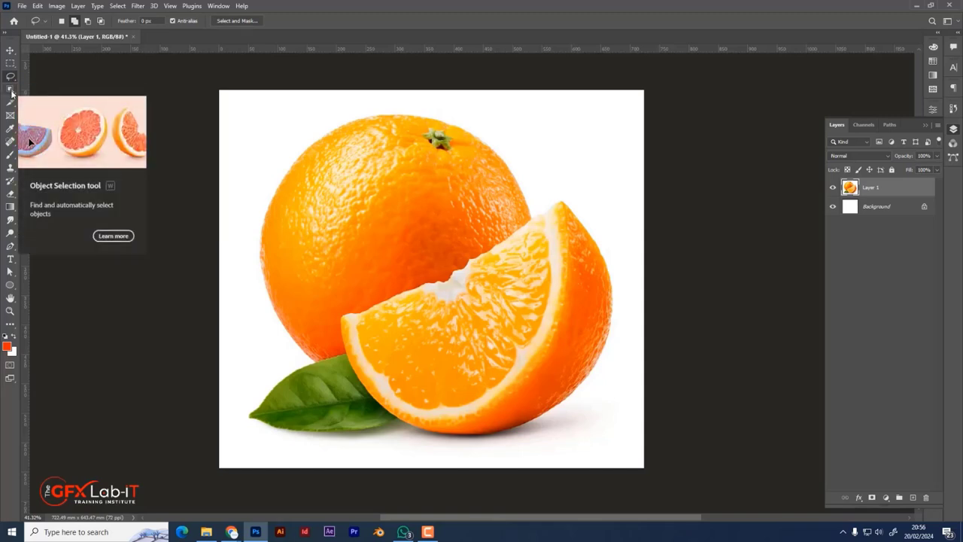
# - Select the orange slice with the Object Selection tool, and add the whole orange and the leaf to the selection
pyautogui.click(11, 91)
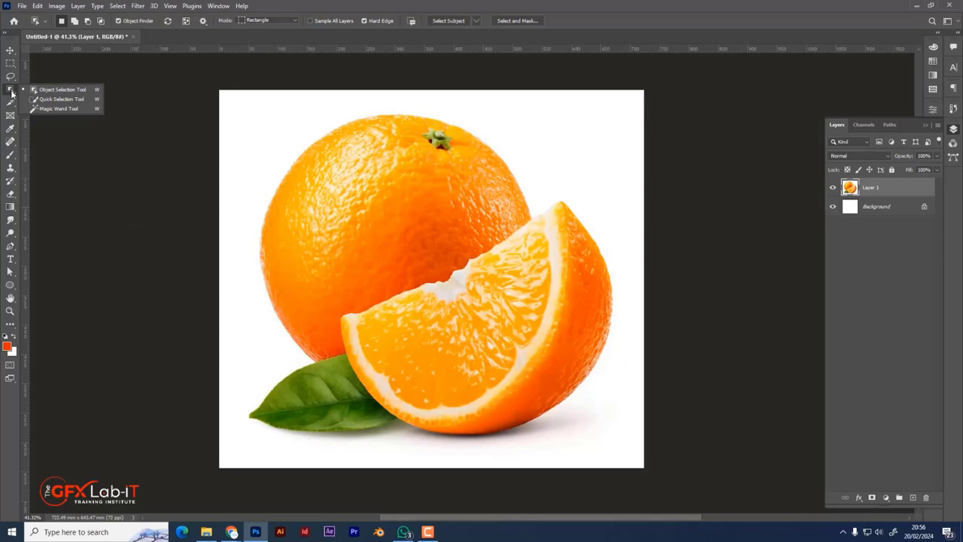
pyautogui.click(53, 90)
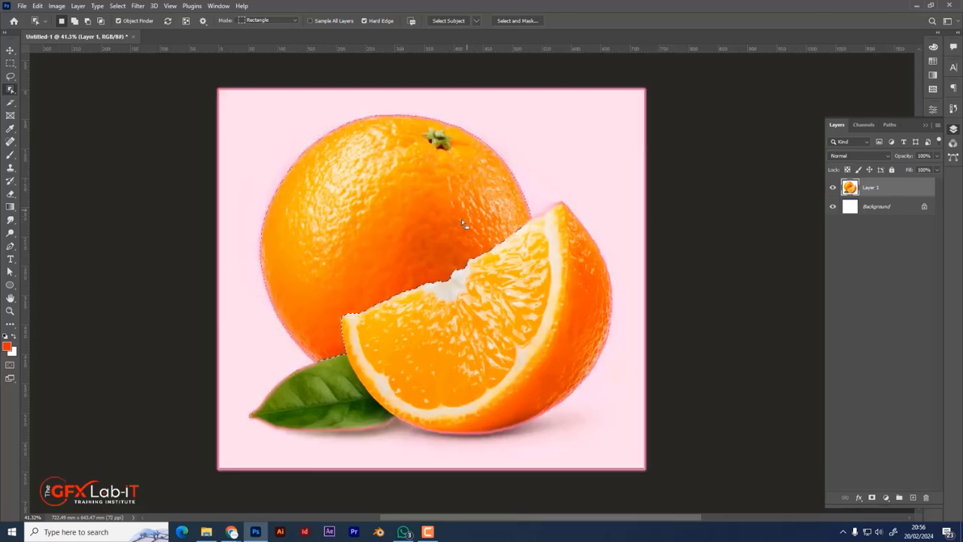
pyautogui.click(460, 303)
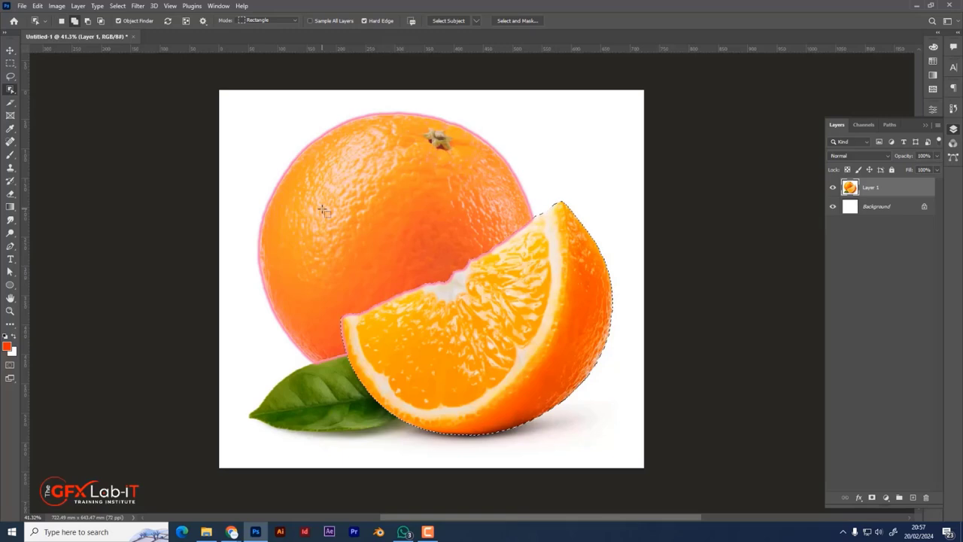
pyautogui.click(64, 21)
pyautogui.click(396, 231)
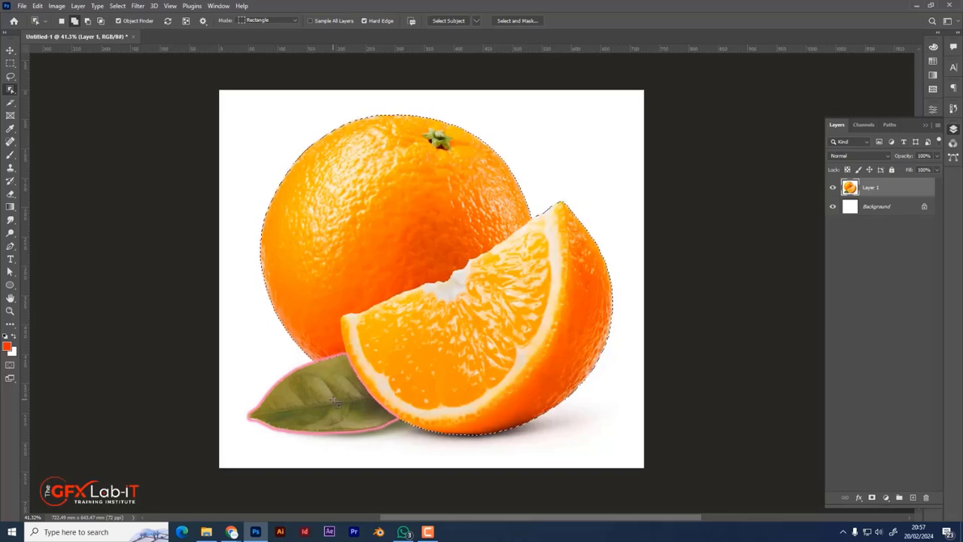
pyautogui.click(336, 402)
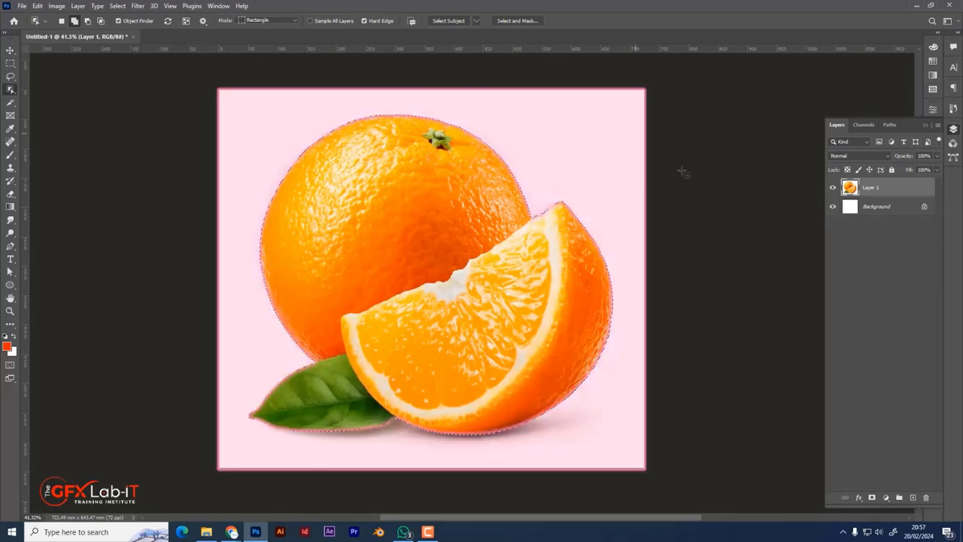
# - Convert the selection into a layer mask on Layer 1 and hide the Background layer
pyautogui.click(10, 50)
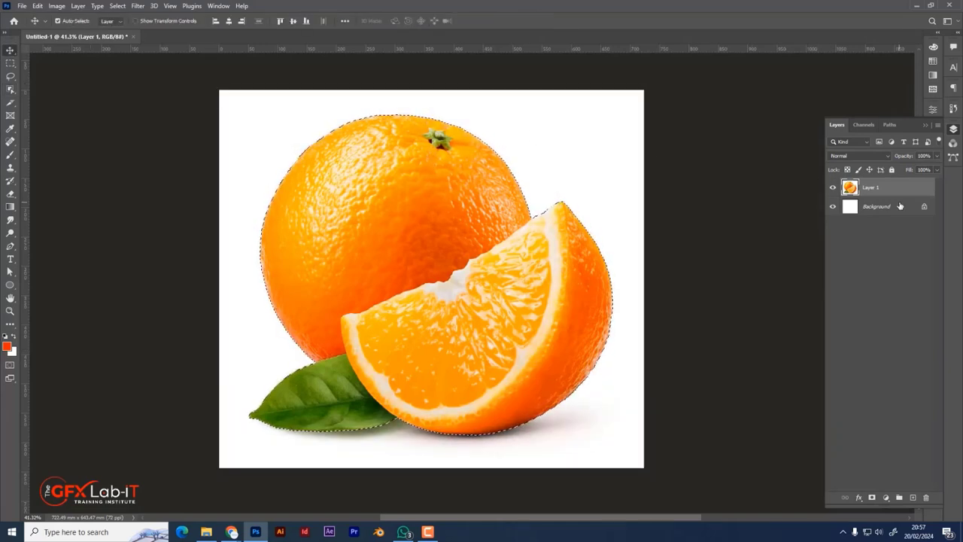
pyautogui.click(871, 497)
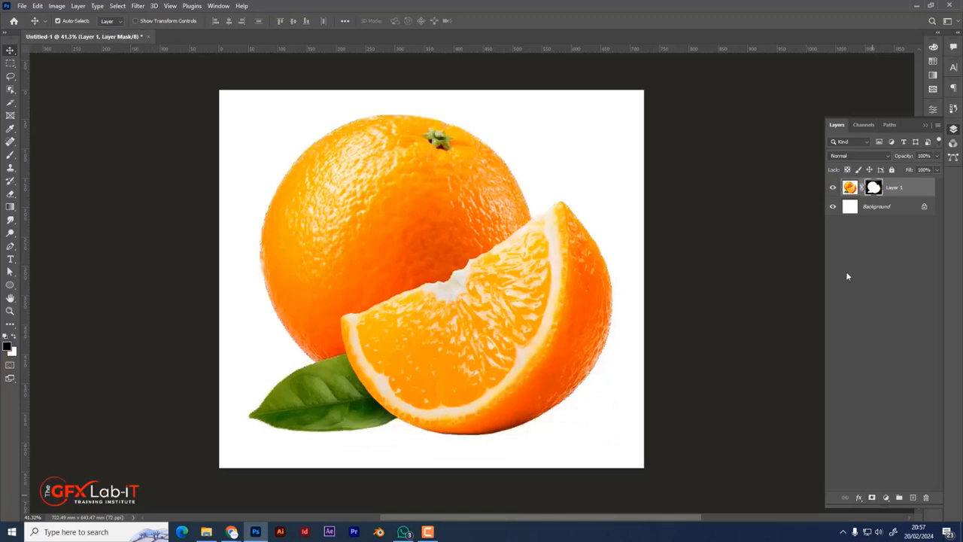
pyautogui.click(832, 207)
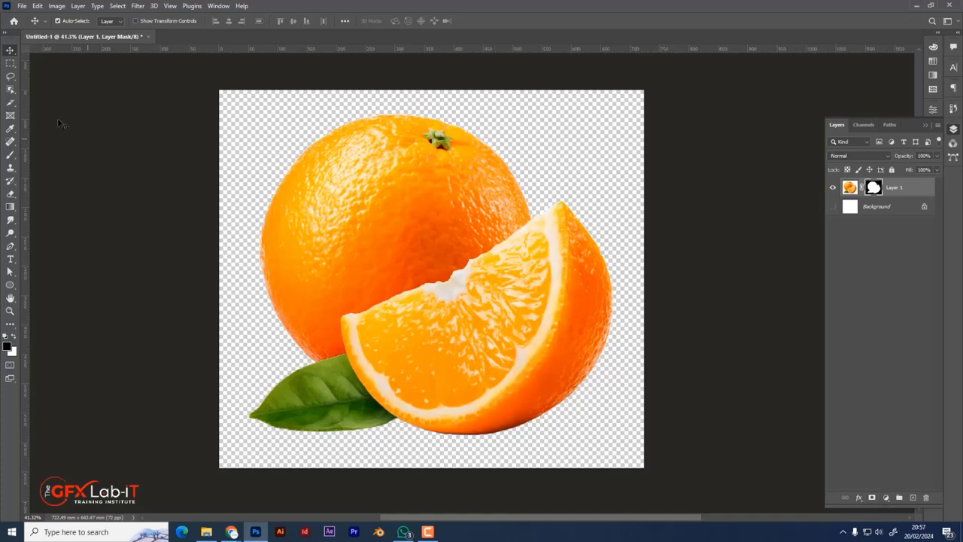
# - Undo the layer mask and the hiding of the Background layer, and clear the selection around the oranges and leaf
pyautogui.click(9, 91)
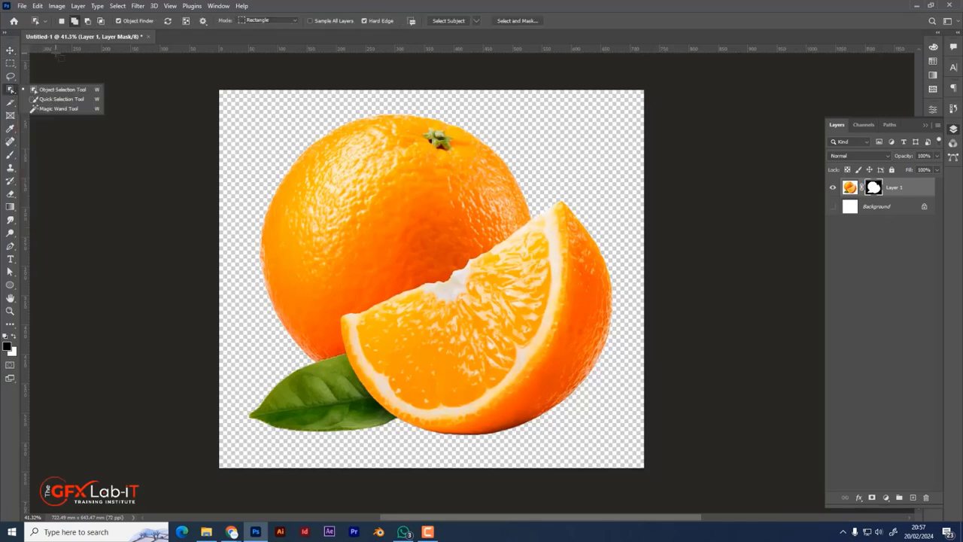
pyautogui.click(189, 39)
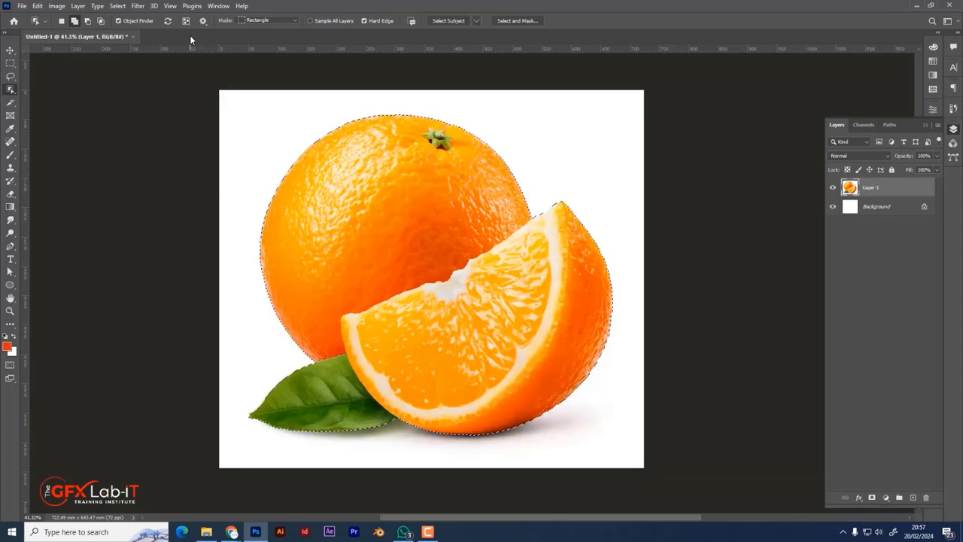
pyautogui.hotkey('ctrl', 'd')
# - Make a new selection of the white area surrounding the oranges and leaf with the Quick Selection tool
pyautogui.rightClick(9, 91)
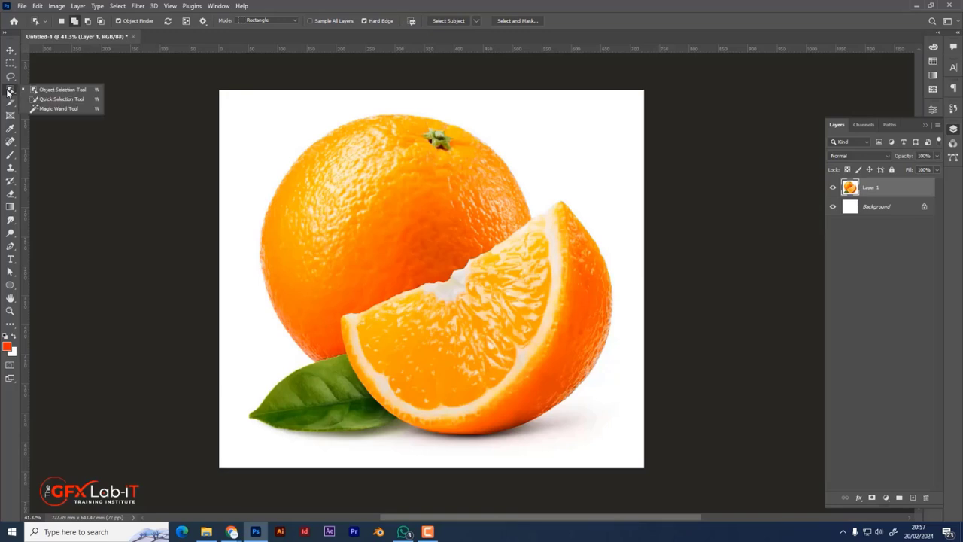
pyautogui.click(60, 99)
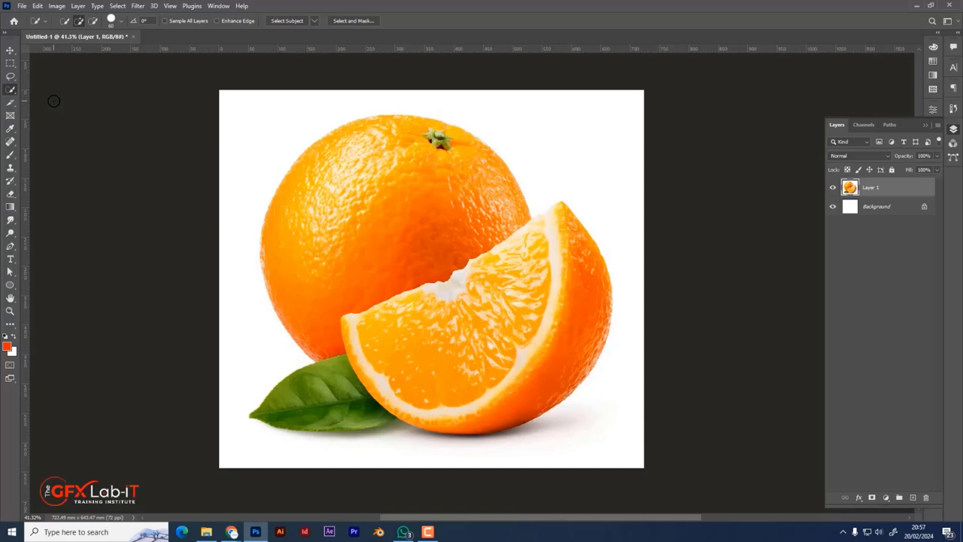
pyautogui.click(65, 21)
pyautogui.moveTo(234, 201)
pyautogui.mouseDown()
pyautogui.moveTo(248, 140)
pyautogui.moveTo(341, 97)
pyautogui.moveTo(456, 93)
pyautogui.moveTo(583, 107)
pyautogui.moveTo(624, 174)
pyautogui.moveTo(631, 272)
pyautogui.moveTo(621, 362)
pyautogui.moveTo(559, 439)
pyautogui.moveTo(472, 451)
pyautogui.moveTo(291, 449)
pyautogui.moveTo(278, 436)
pyautogui.mouseUp()
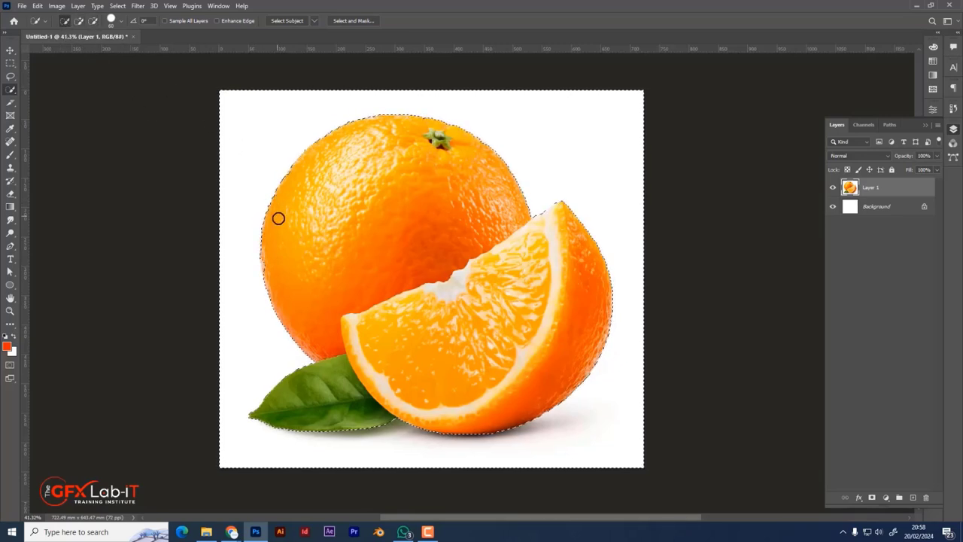
# - Reduce the Quick Selection brush to 40 px and subtract the whole orange's left rim from the white background selection
pyautogui.scroll(3, 272, 245)
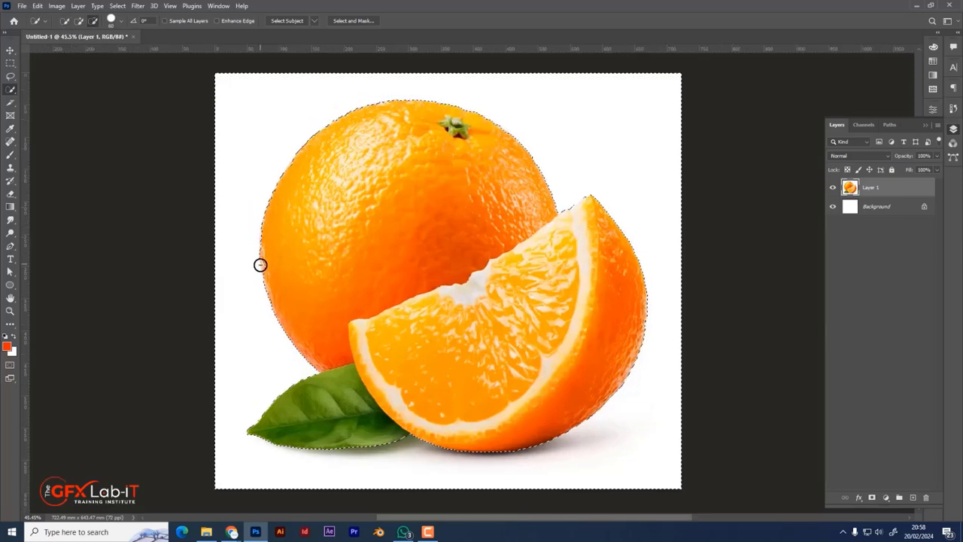
pyautogui.scroll(1, 266, 283)
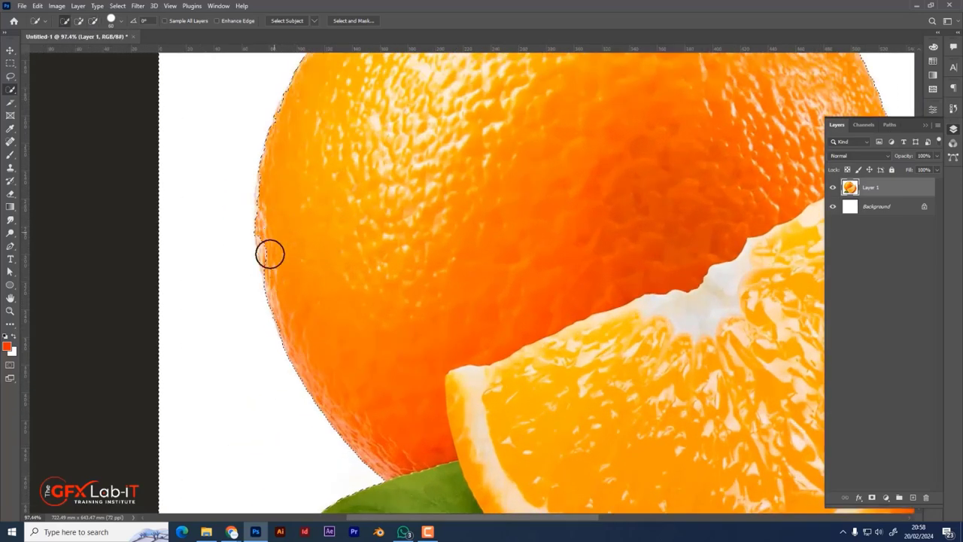
pyautogui.press('alt')
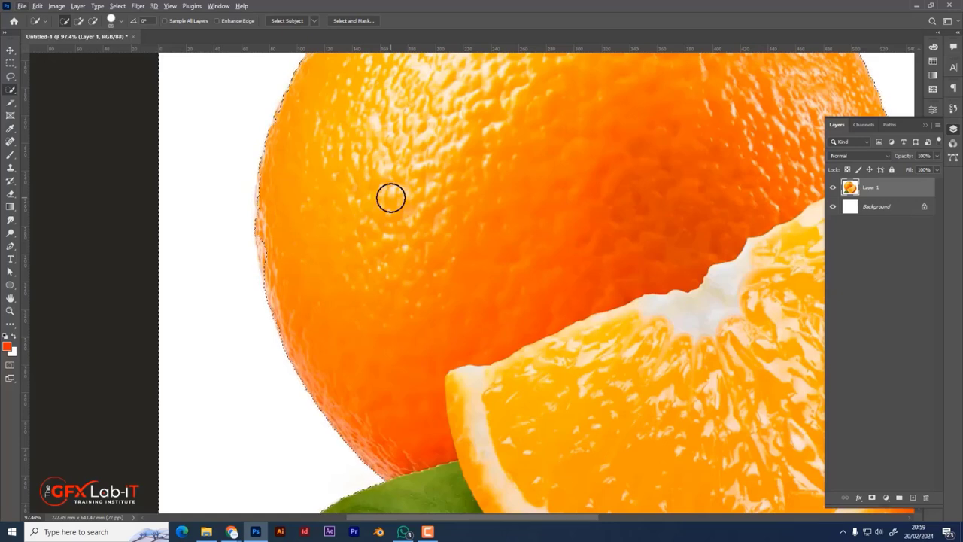
pyautogui.press('[')
pyautogui.press('[')
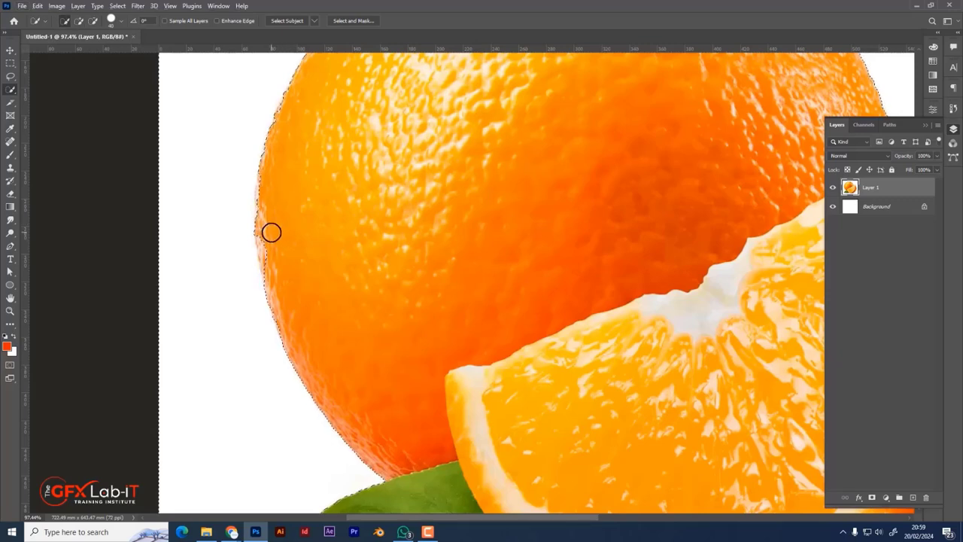
pyautogui.press('alt')
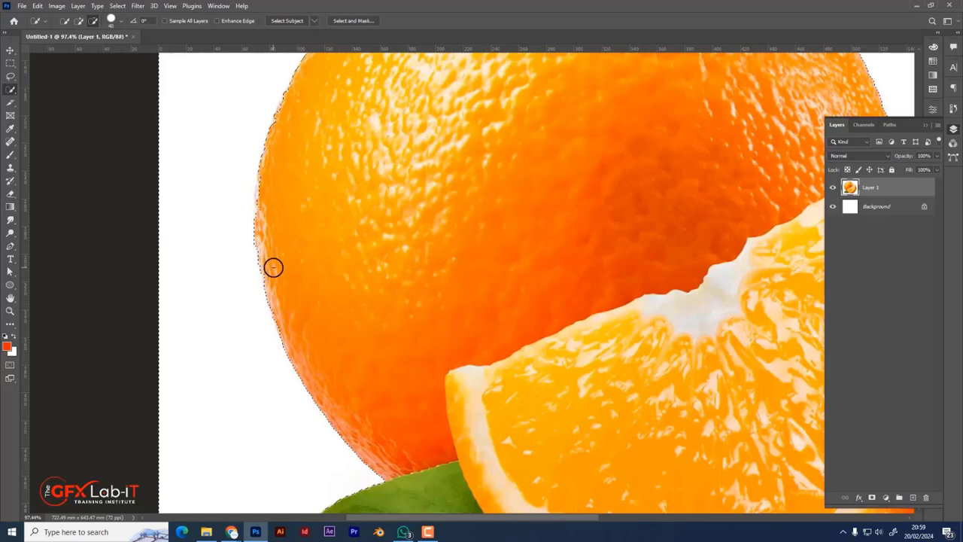
# - Subtract the whole orange's upper-right rim, near the green stem, from the background selection
pyautogui.moveTo(353, 327); pyautogui.dragTo(348, 393)
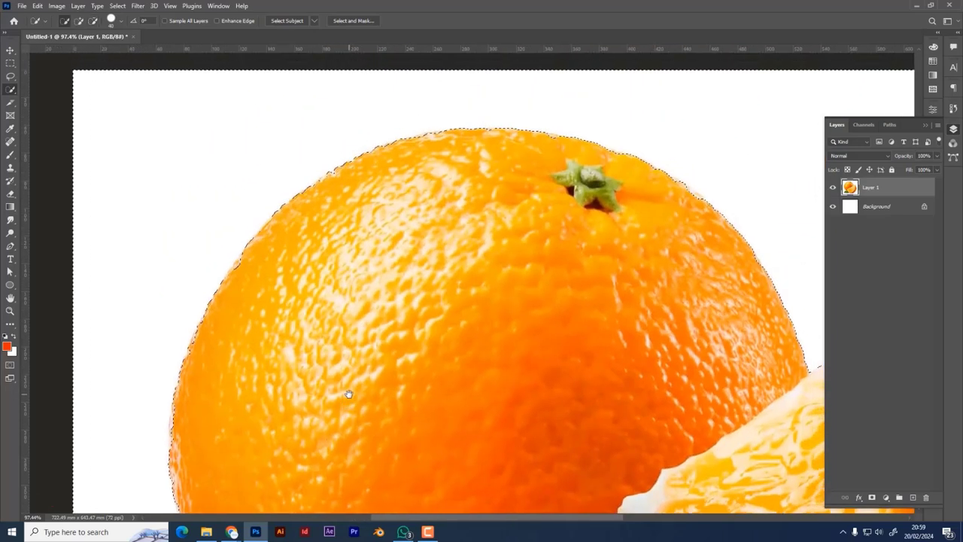
pyautogui.hscroll(5, 451, 201)
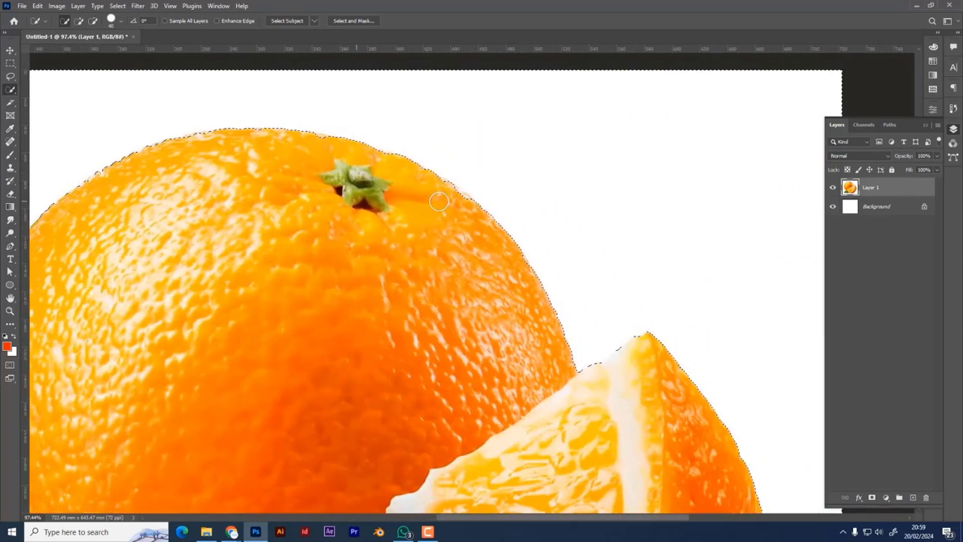
pyautogui.press('alt')
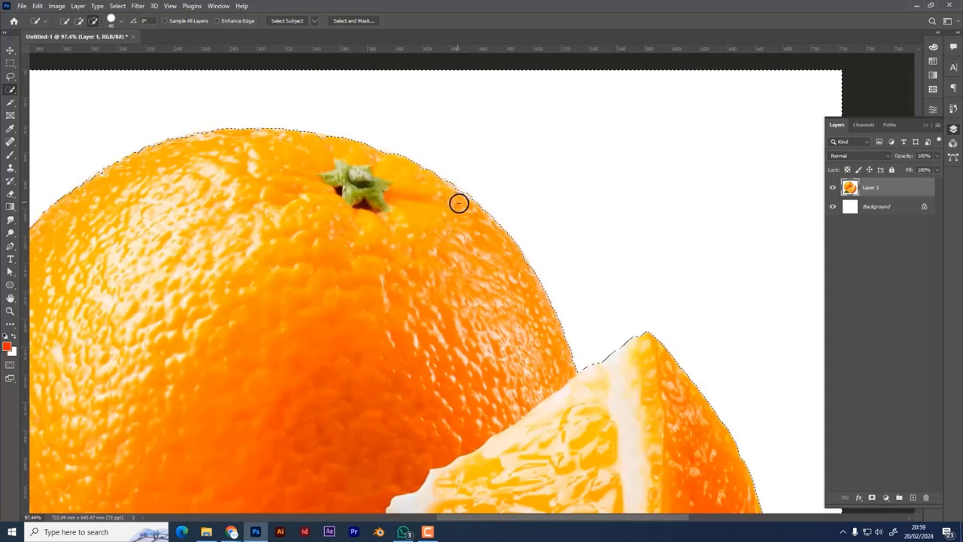
# - Go back to the whole orange's left rim and subtract its remaining edge strip from the background selection
pyautogui.moveTo(547, 442)
pyautogui.mouseDown()
pyautogui.moveTo(426, 333)
pyautogui.moveTo(433, 286)
pyautogui.mouseUp()
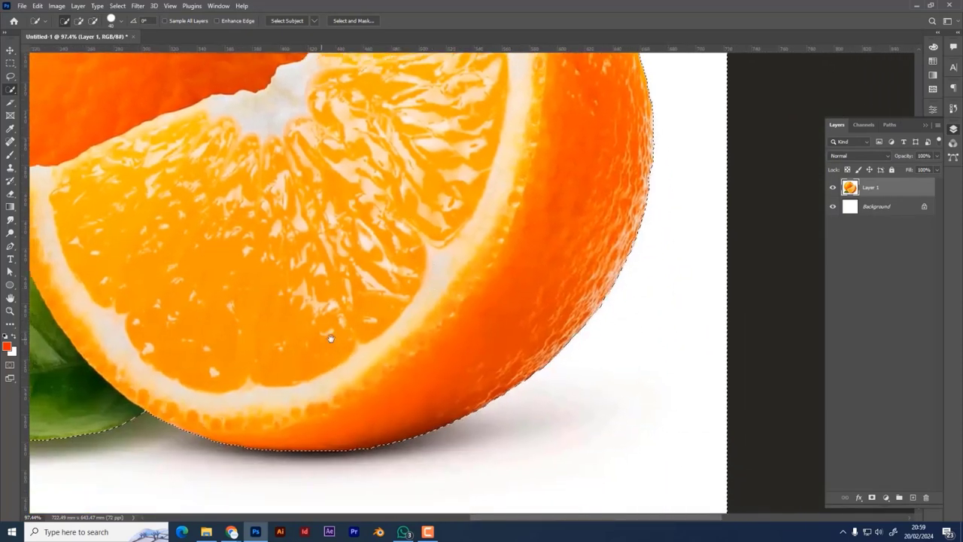
pyautogui.press('h')
pyautogui.moveTo(330, 338); pyautogui.dragTo(409, 323)
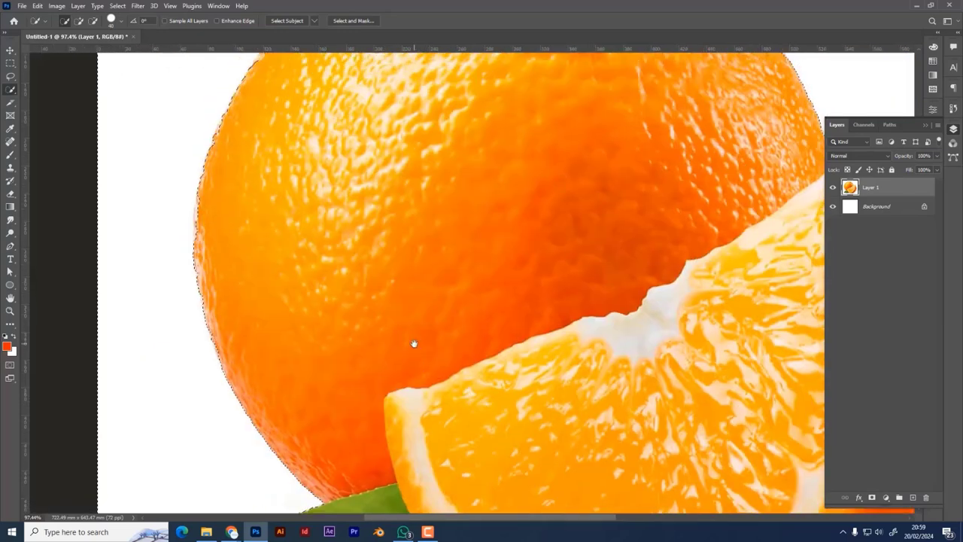
pyautogui.press('alt')
pyautogui.moveTo(210, 198)
pyautogui.mouseDown()
pyautogui.moveTo(204, 236)
pyautogui.moveTo(205, 215)
pyautogui.mouseUp()
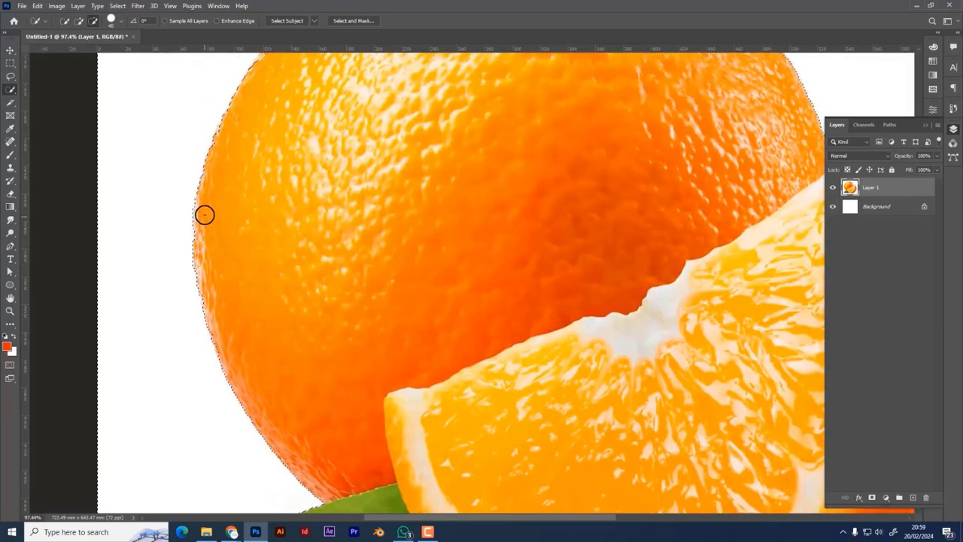
# - Set the Quick Selection brush to 30 px and examine the selection boundary along the whole orange's left rim up close
pyautogui.scroll(-2, 249, 290)
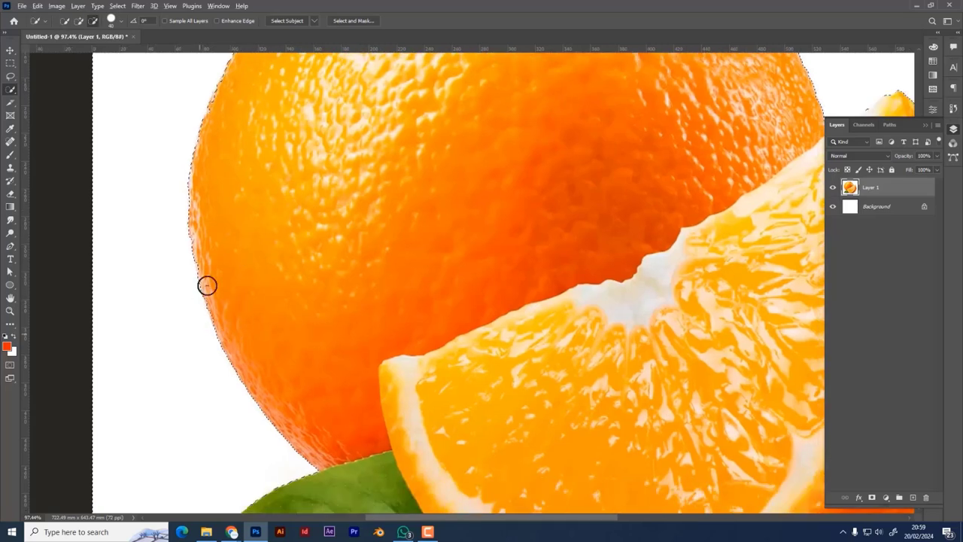
pyautogui.scroll(2, 207, 285)
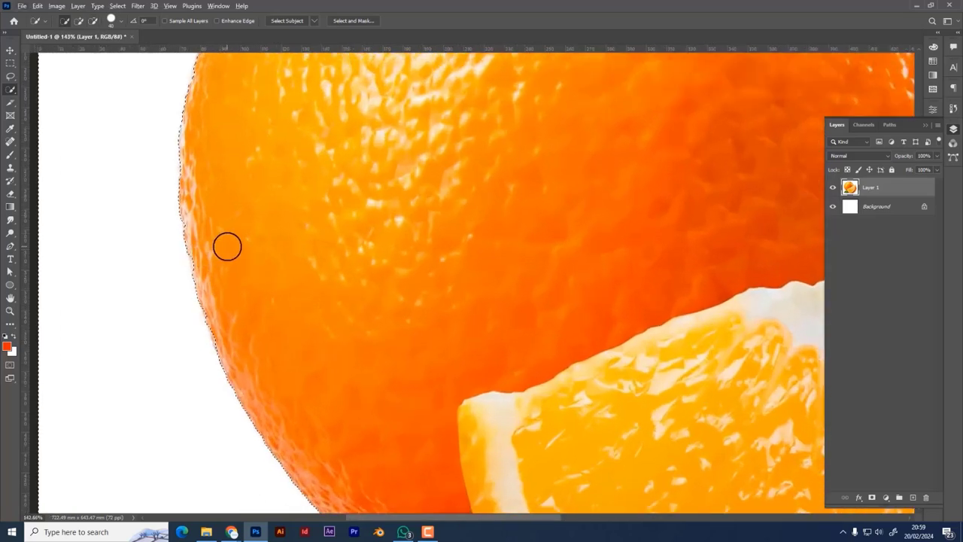
pyautogui.press('[')
pyautogui.press('alt')
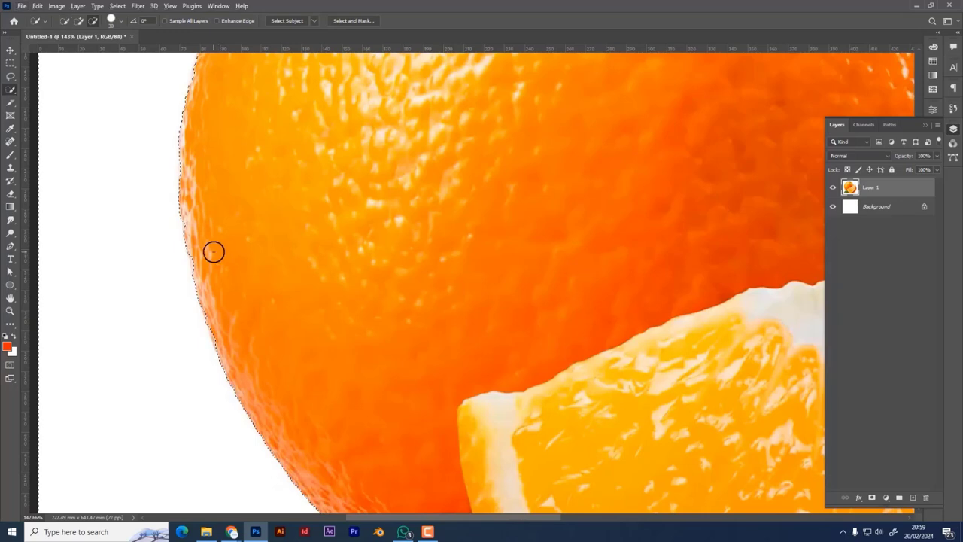
pyautogui.scroll(1, 204, 243)
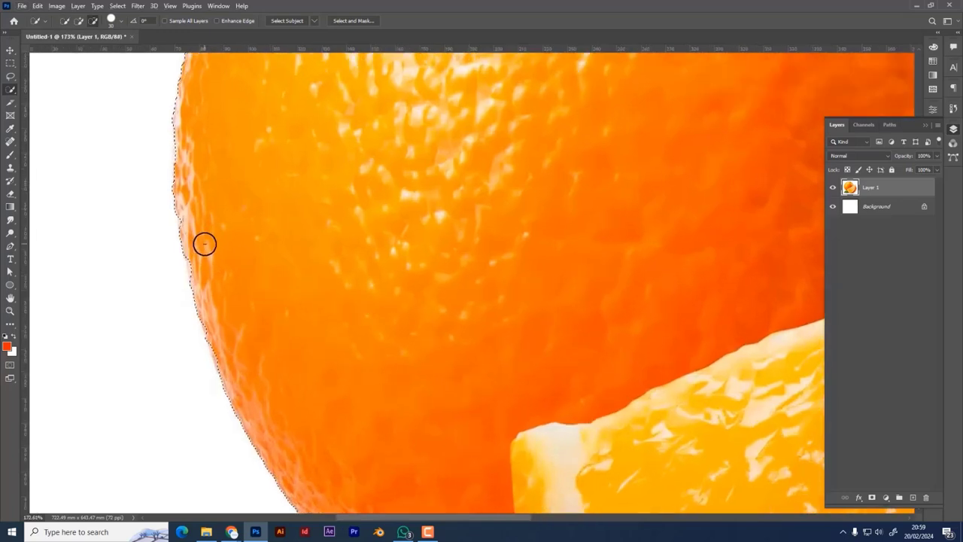
pyautogui.scroll(1, 204, 243)
pyautogui.scroll(1, 205, 243)
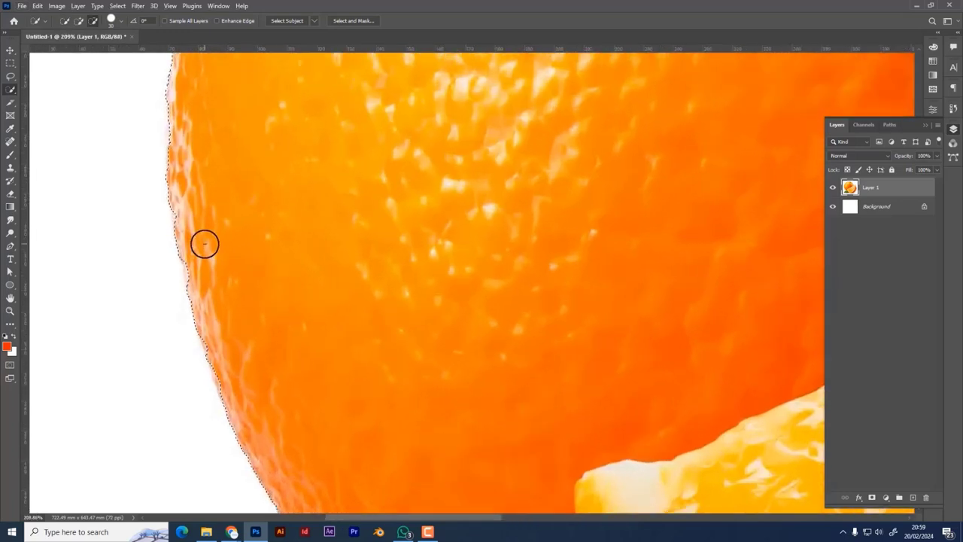
pyautogui.scroll(1, 204, 243)
pyautogui.scroll(1, 205, 243)
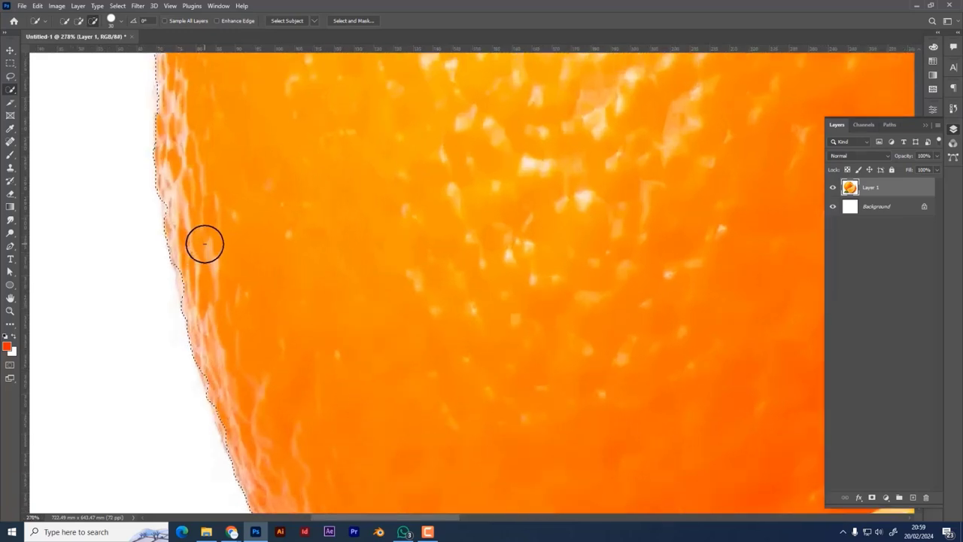
pyautogui.scroll(1, 204, 243)
pyautogui.scroll(1, 205, 244)
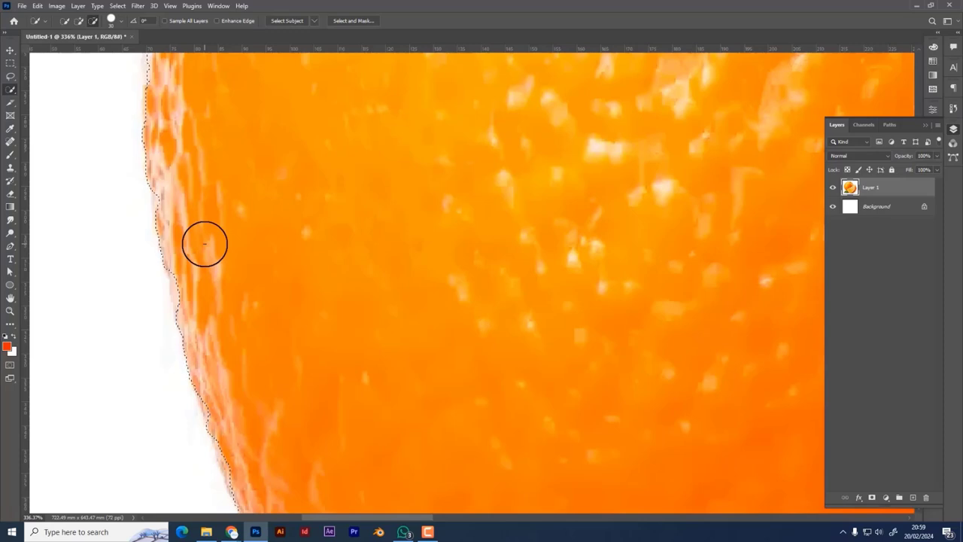
pyautogui.press('alt')
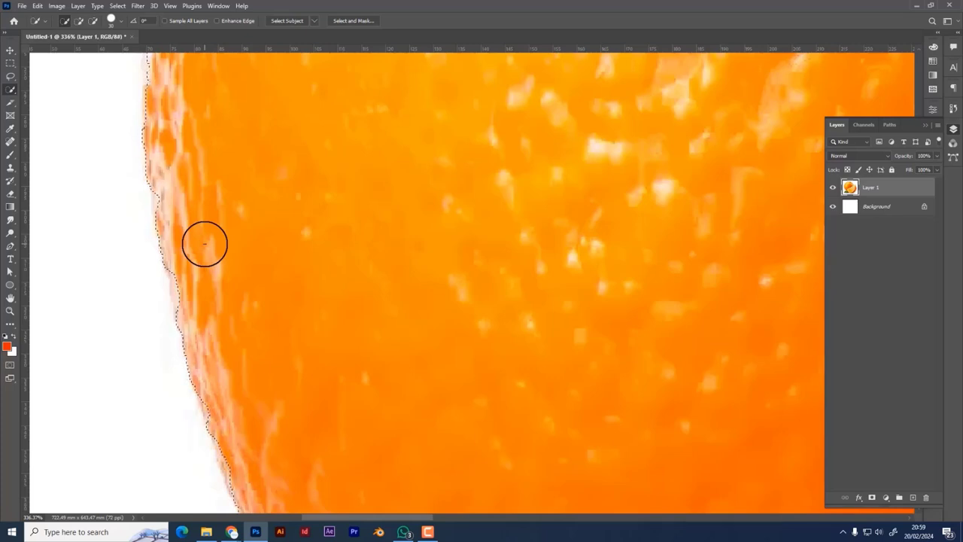
pyautogui.scroll(2, 204, 244)
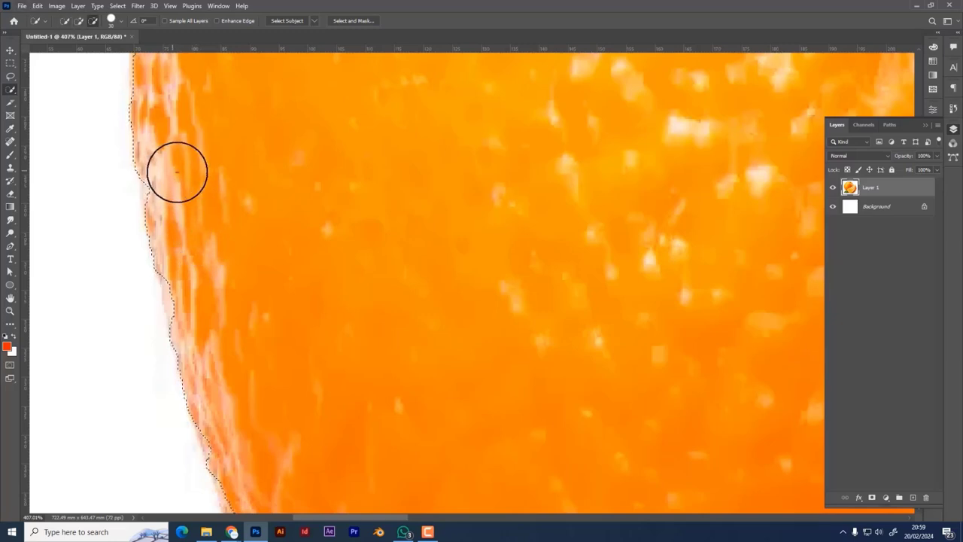
# - Shrink the Quick Selection brush to 9 px and enlarge it to 48 px in the brush settings
pyautogui.press('[')
pyautogui.press('[')
pyautogui.press('[')
pyautogui.press('[')
pyautogui.press('[')
pyautogui.press('[')
pyautogui.click(121, 22)
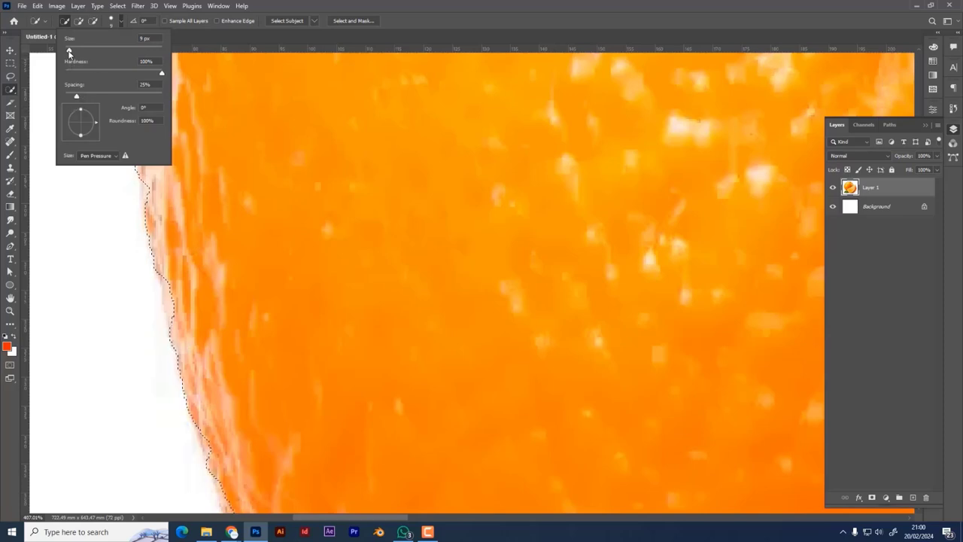
pyautogui.click(121, 22)
pyautogui.click(111, 21)
pyautogui.moveTo(81, 49); pyautogui.dragTo(87, 49)
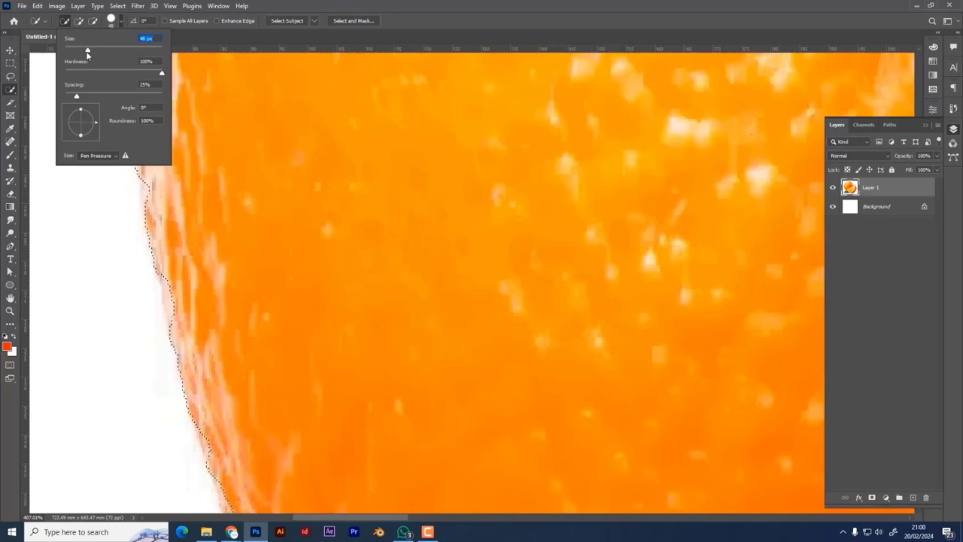
# - Set the Quick Selection brush to 10 px and subtract the whole orange's left rim from the background selection
pyautogui.moveTo(87, 55); pyautogui.dragTo(76, 54)
pyautogui.write('10')
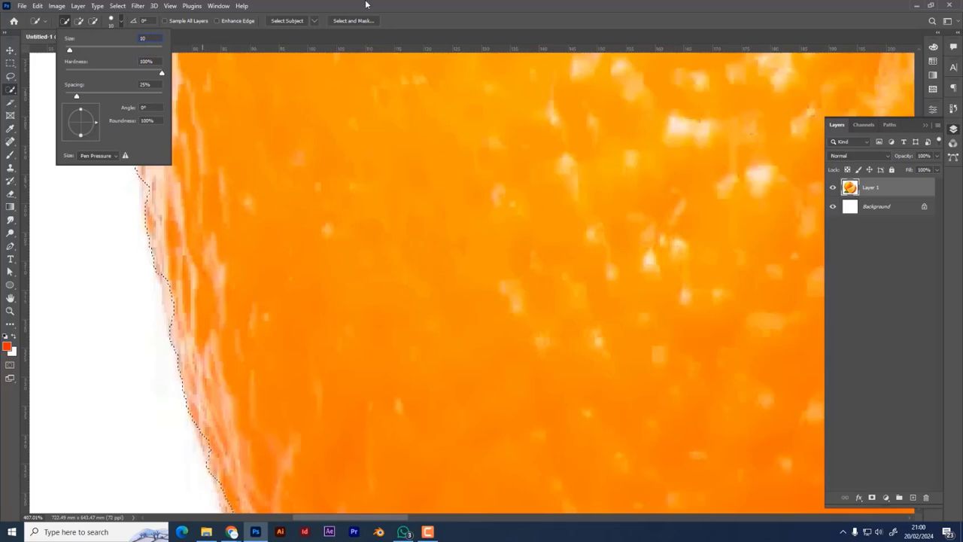
pyautogui.press('Return')
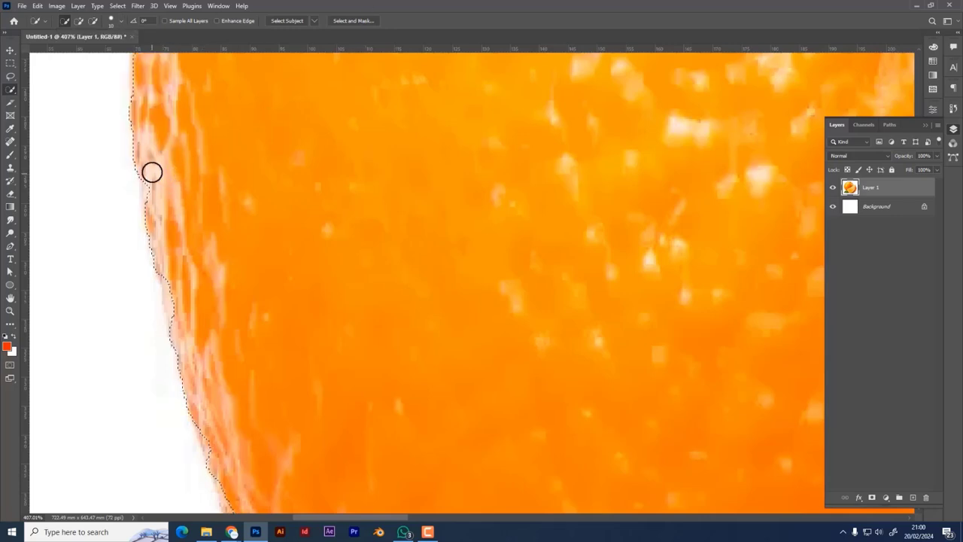
pyautogui.moveTo(151, 166)
pyautogui.mouseDown()
pyautogui.moveTo(155, 191)
pyautogui.moveTo(192, 201)
pyautogui.mouseUp()
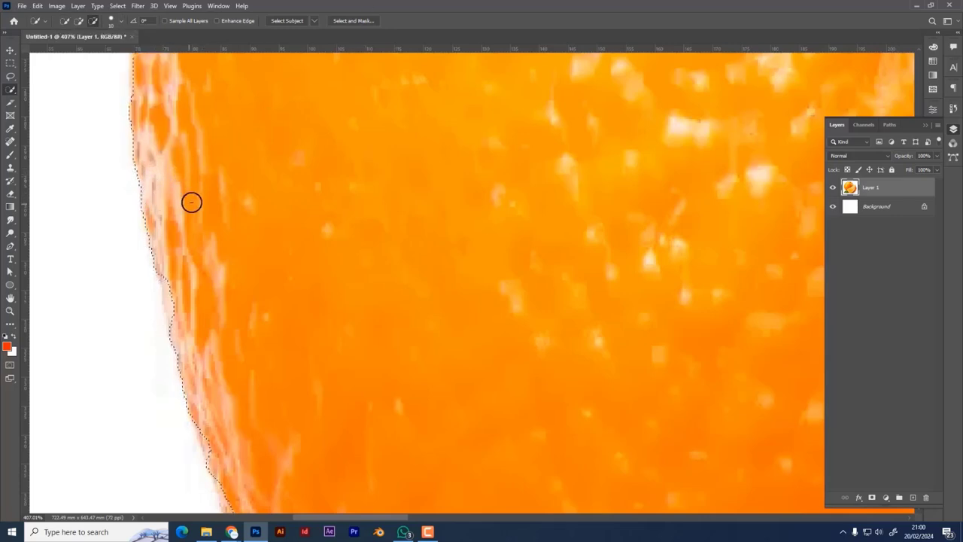
pyautogui.moveTo(169, 272); pyautogui.dragTo(172, 281)
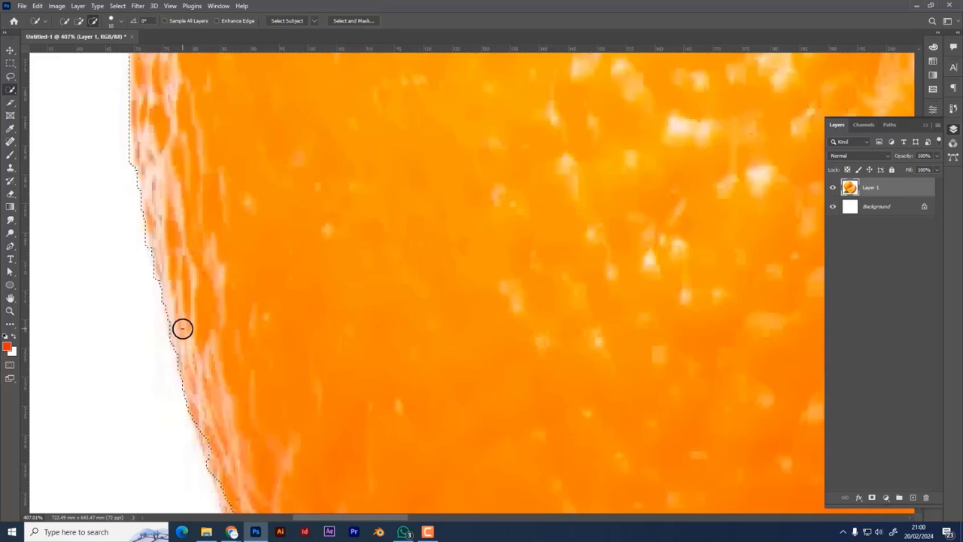
pyautogui.moveTo(182, 328)
pyautogui.mouseDown()
pyautogui.moveTo(234, 387)
pyautogui.moveTo(209, 422)
pyautogui.moveTo(230, 457)
pyautogui.mouseUp()
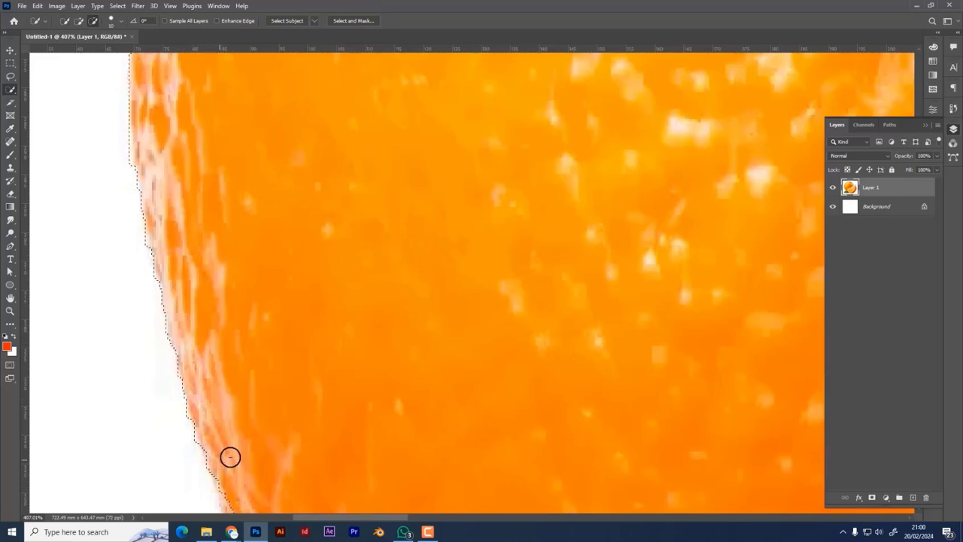
# - Subtract the whole orange's lower-left rim from the background selection and check the outline around the entire fruit
pyautogui.scroll(-2, 275, 392)
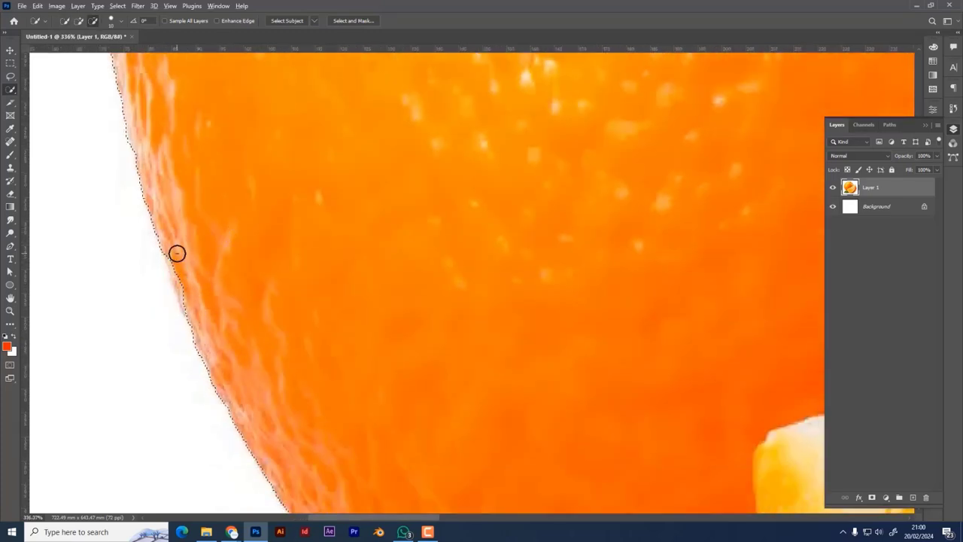
pyautogui.moveTo(177, 254); pyautogui.dragTo(201, 324)
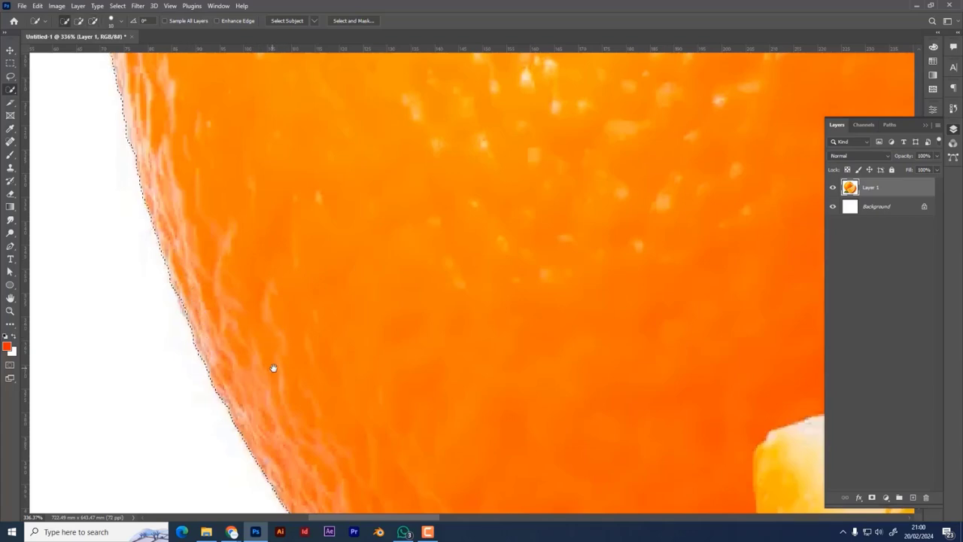
pyautogui.scroll(-6, 248, 268)
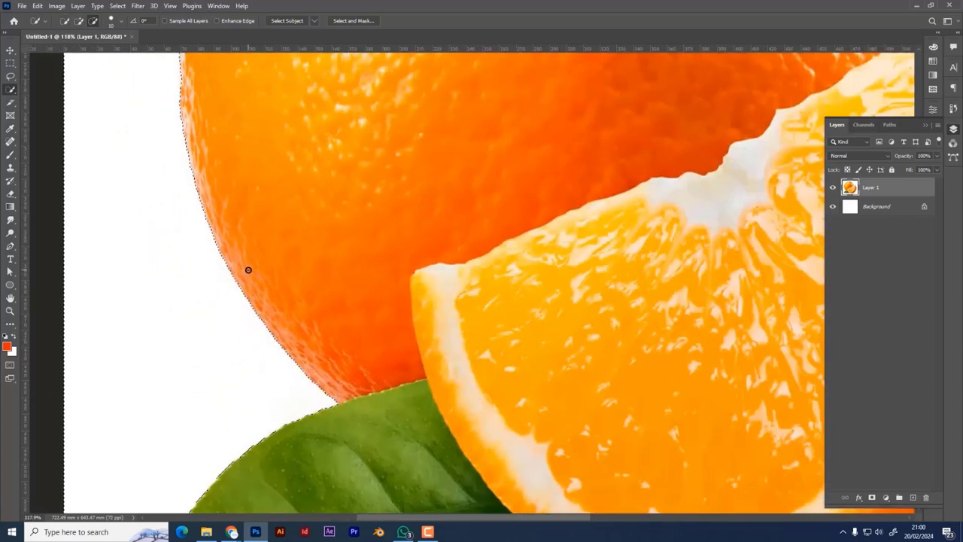
pyautogui.scroll(-6, 247, 269)
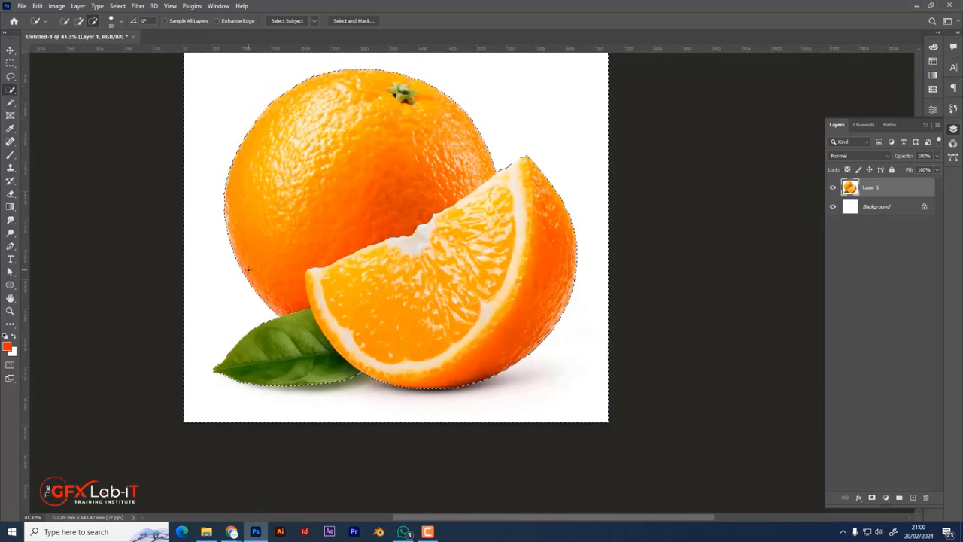
pyautogui.scroll(-1, 248, 269)
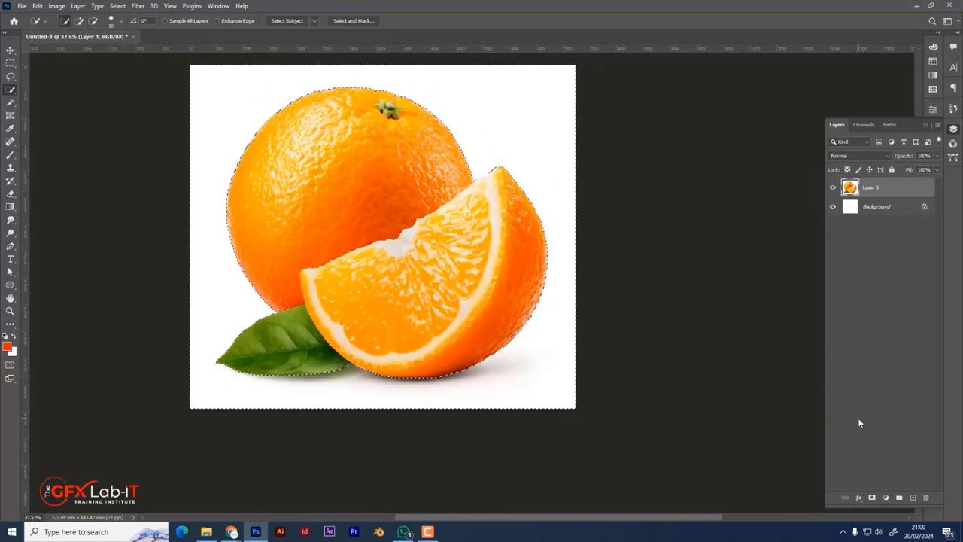
# - Try adding a black Solid Color fill layer above the Background layer from the current selection
pyautogui.click(882, 209)
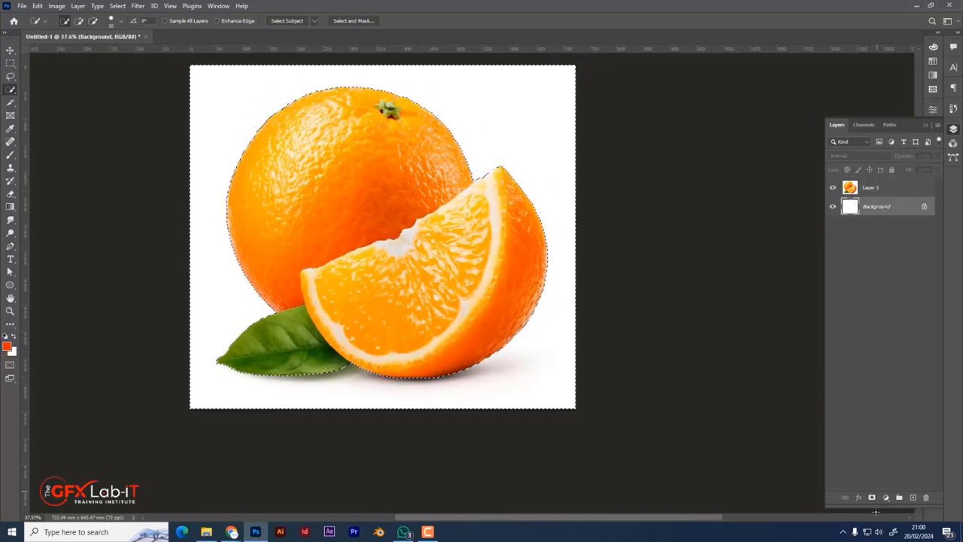
pyautogui.click(886, 497)
pyautogui.click(905, 325)
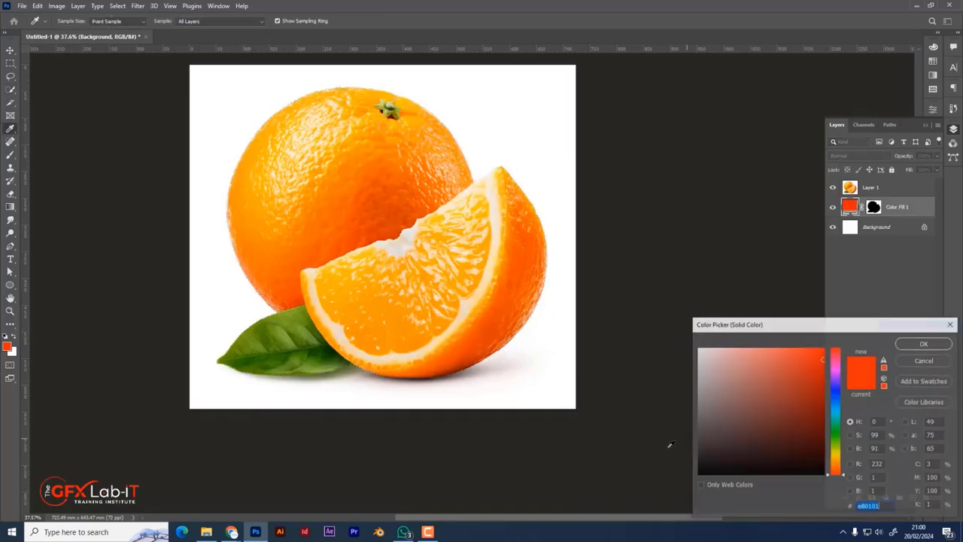
pyautogui.click(702, 473)
pyautogui.click(924, 344)
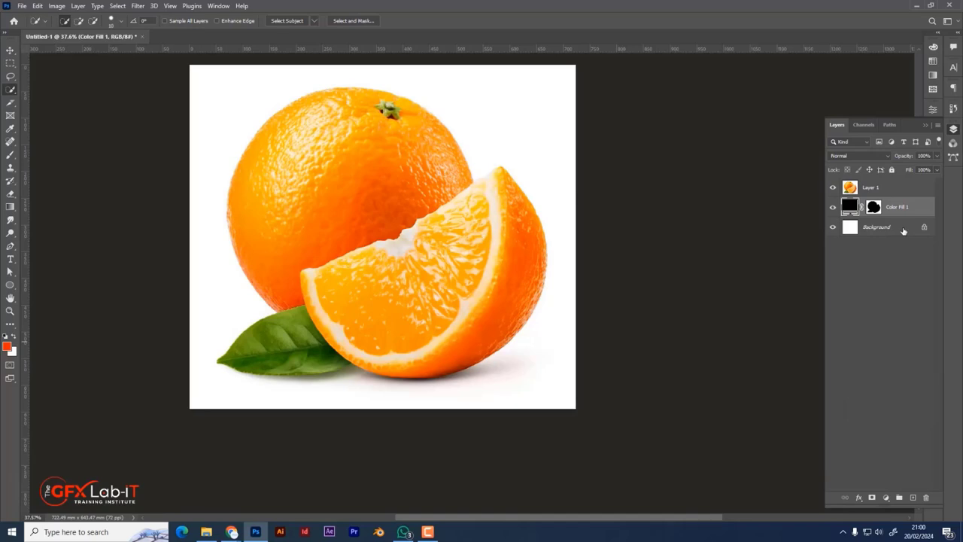
pyautogui.hotkey('ctrl', 'z')
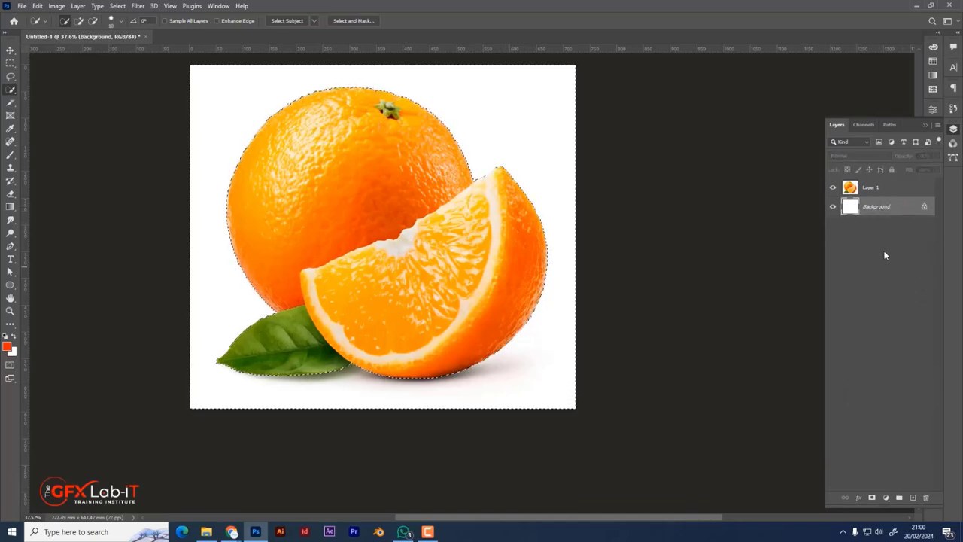
# - Try masking Layer 1 with the background selection
pyautogui.click(870, 188)
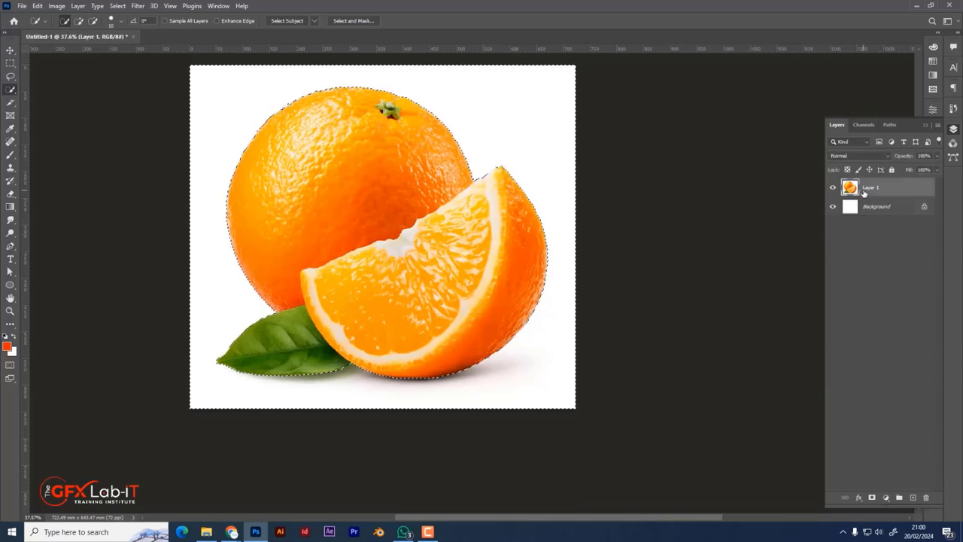
pyautogui.keyDown('alt'); pyautogui.click(872, 497); pyautogui.keyUp('alt')
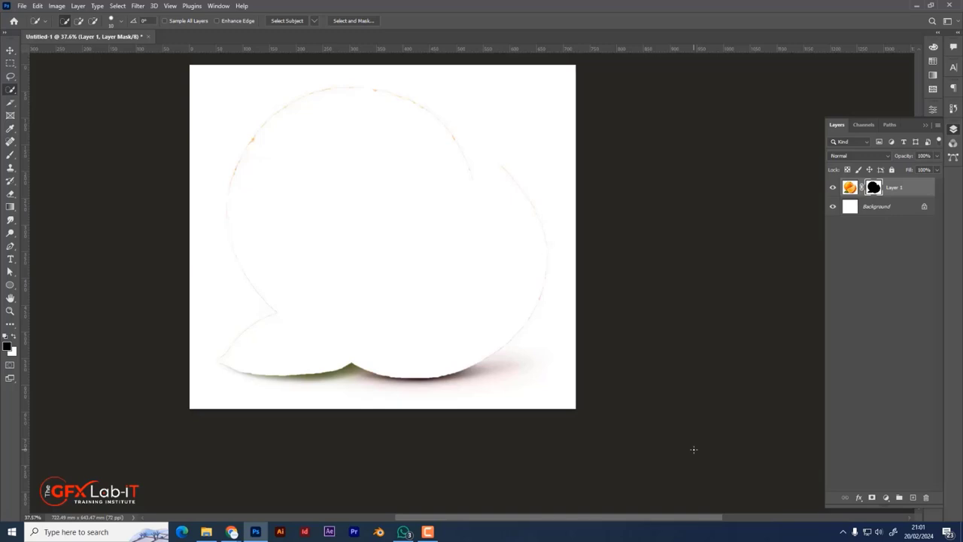
pyautogui.hotkey('ctrl', 'z')
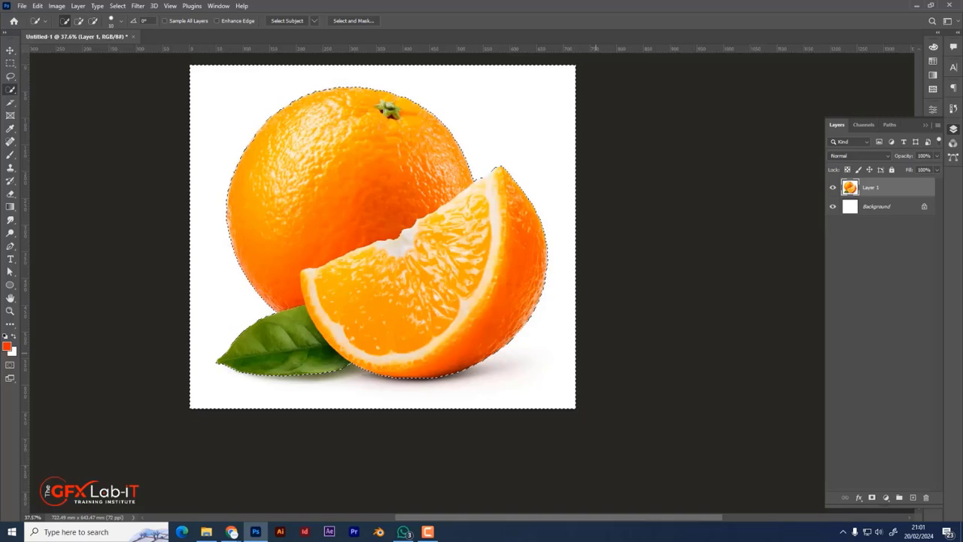
# - Invert the selection from the white background to the oranges and leaf
pyautogui.click(123, 6)
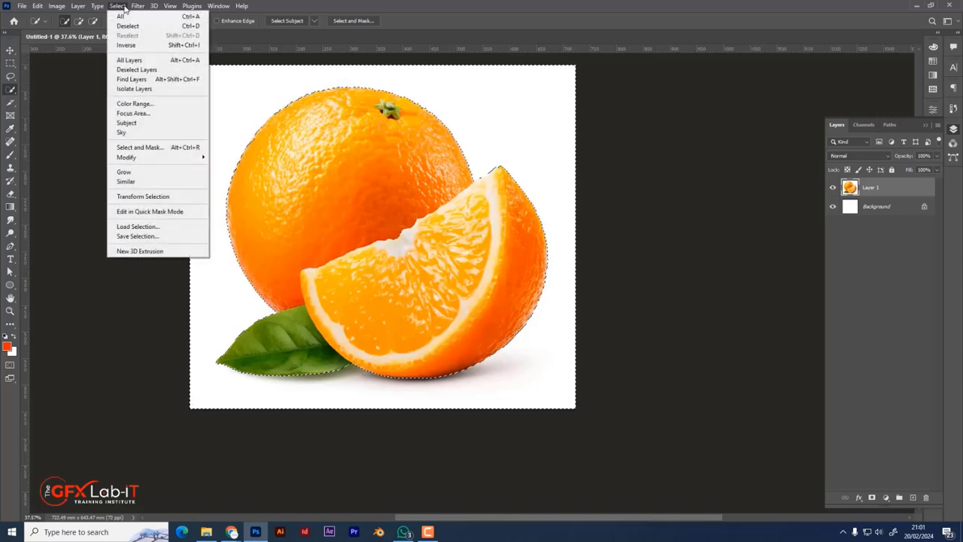
pyautogui.click(136, 46)
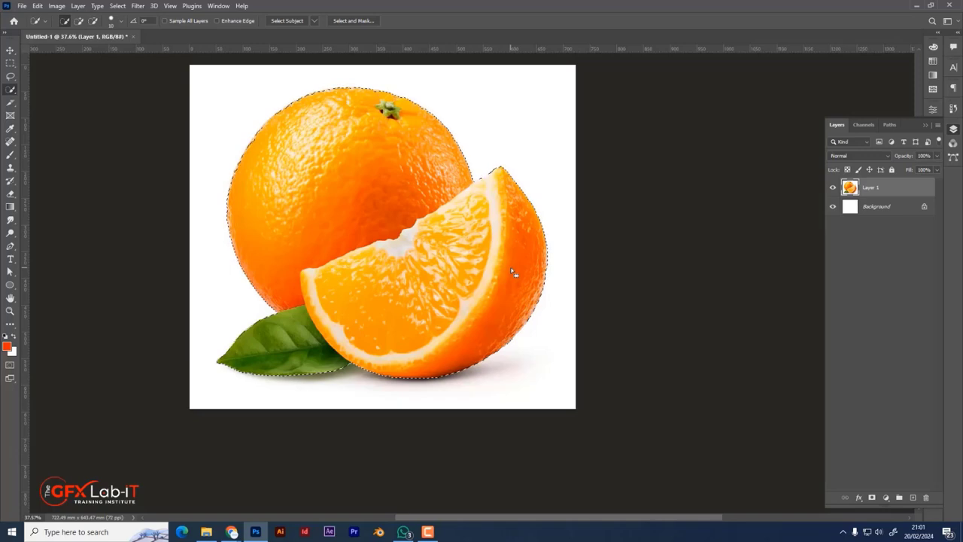
pyautogui.hotkey('ctrl', 'shift', 'i')
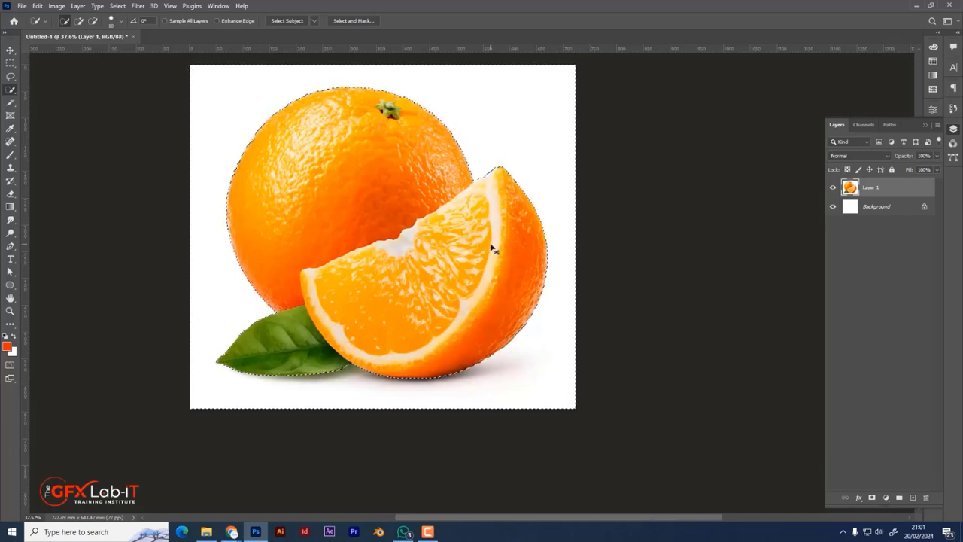
pyautogui.hotkey('ctrl', 'alt', 'shift', 'i')
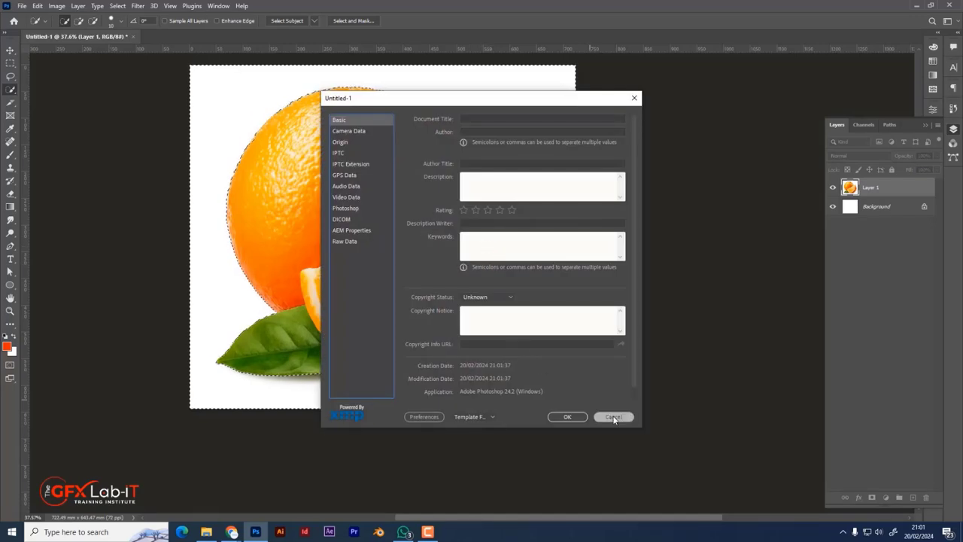
pyautogui.click(614, 417)
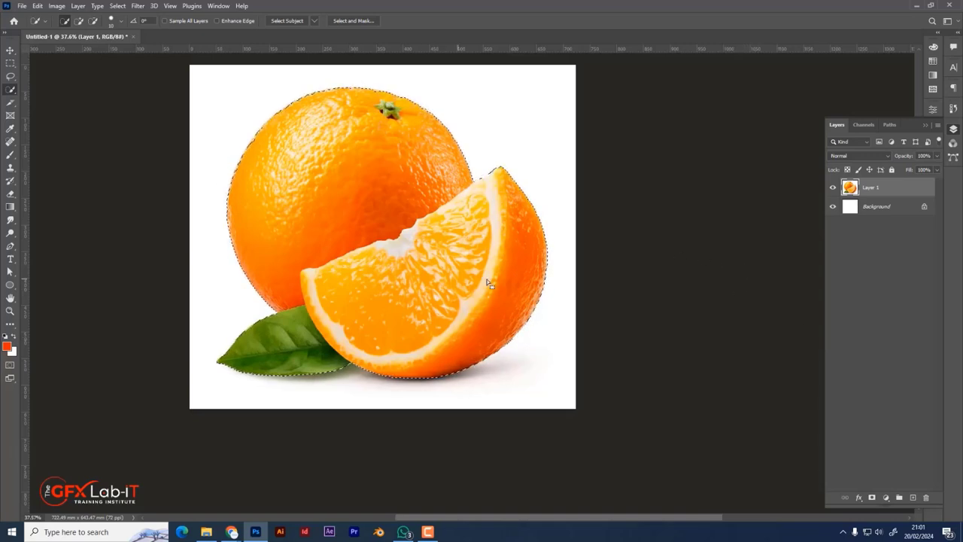
pyautogui.click(118, 5)
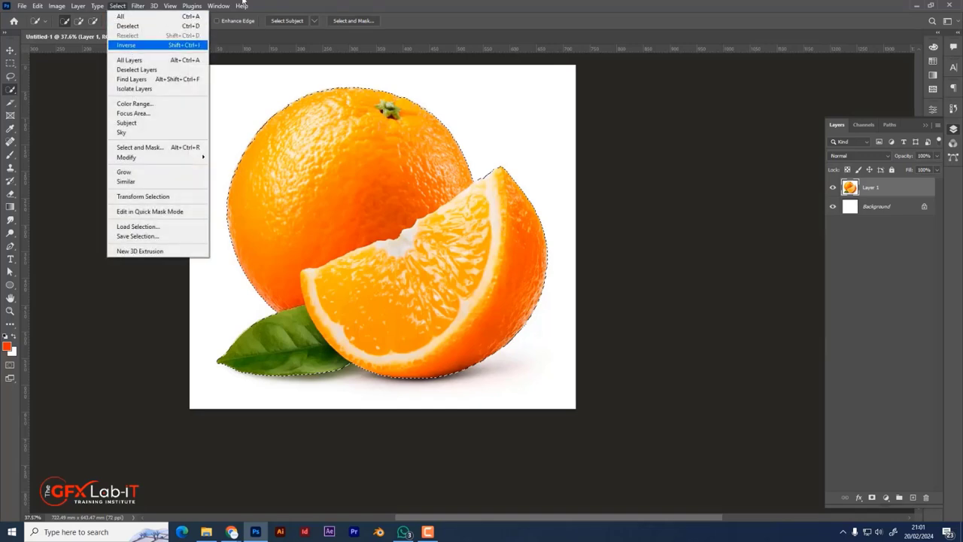
pyautogui.click(368, 68)
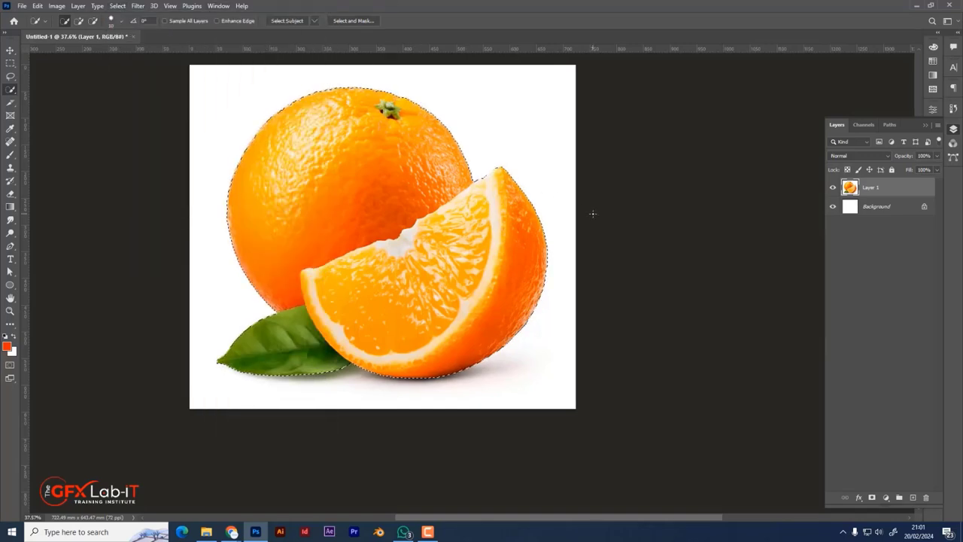
# - Feather the selection of the oranges and leaf with a radius of 10 pixels
pyautogui.press('shift')
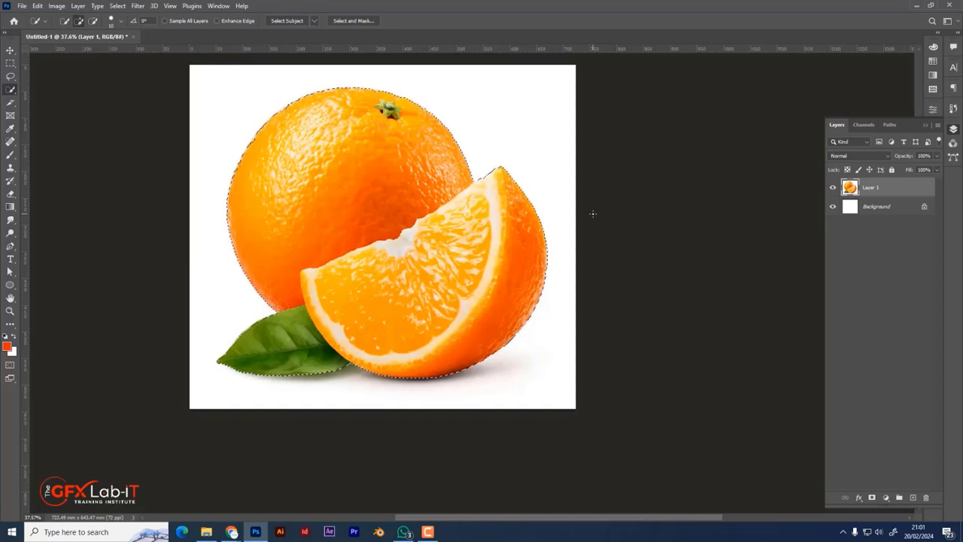
pyautogui.hotkey('shift', 'F6')
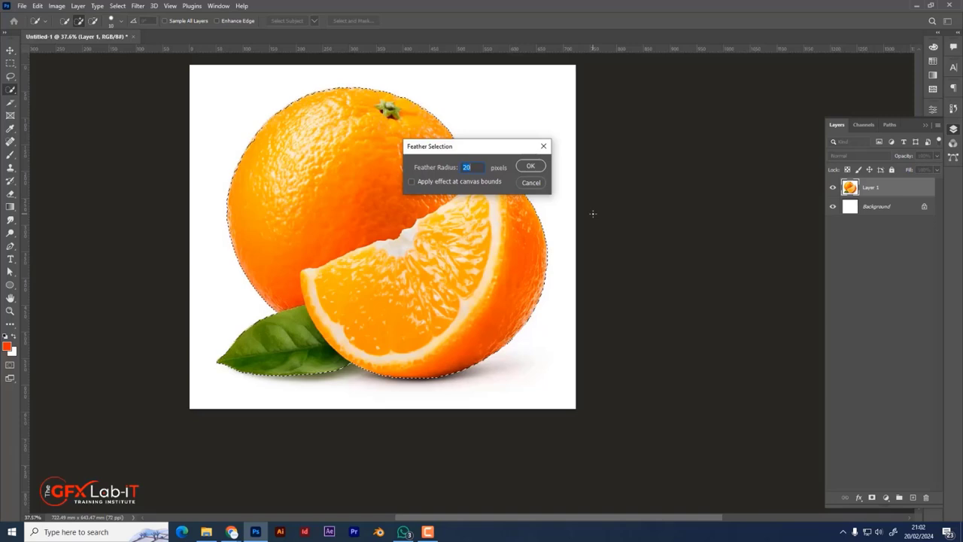
pyautogui.write('10')
pyautogui.click(531, 166)
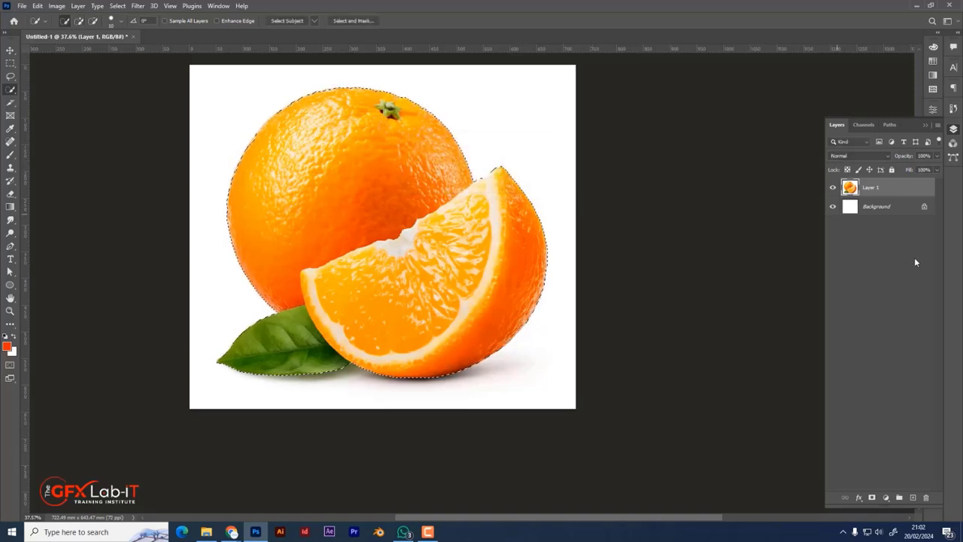
# - Try masking Layer 1 with the fruit selection, and hide the Background layer to inspect the cutout's edges
pyautogui.click(873, 497)
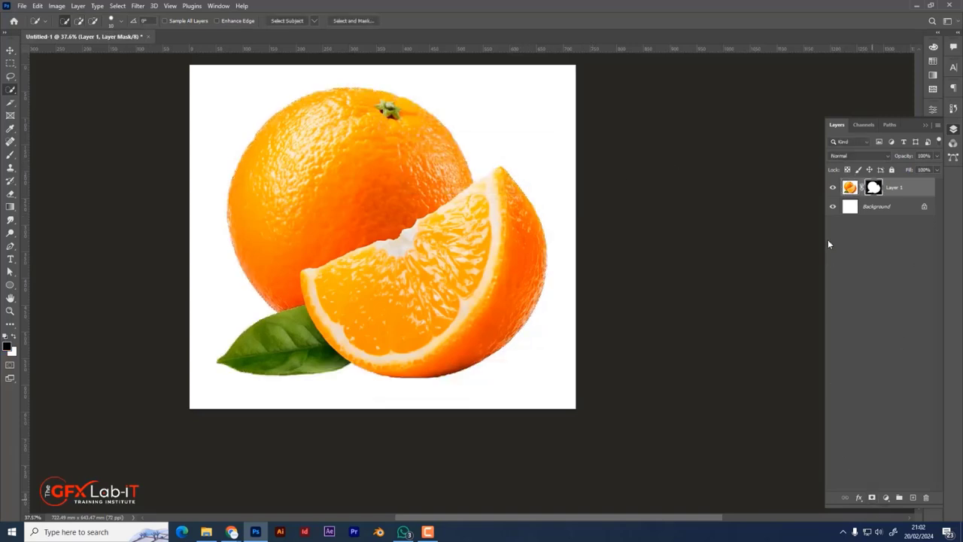
pyautogui.click(833, 206)
pyautogui.scroll(10, 454, 158)
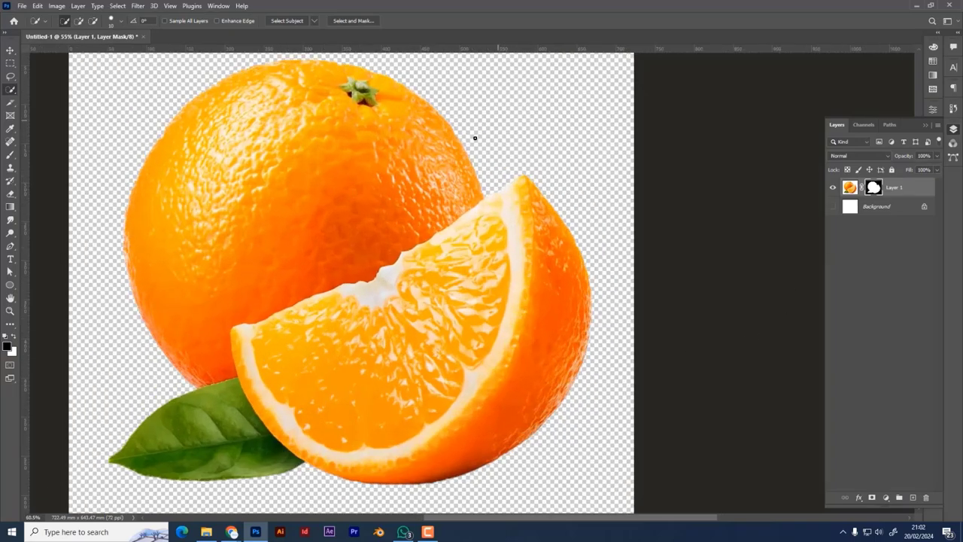
pyautogui.scroll(-10, 455, 157)
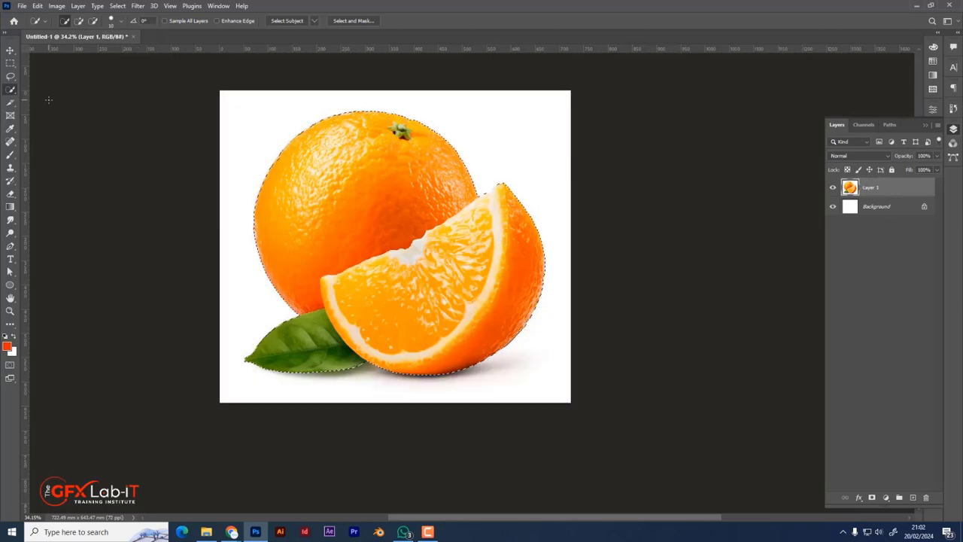
# - Clear the selection and select several adjoining bright peel areas on the whole orange with the Magic Wand tool
pyautogui.hotkey('ctrl', 'd')
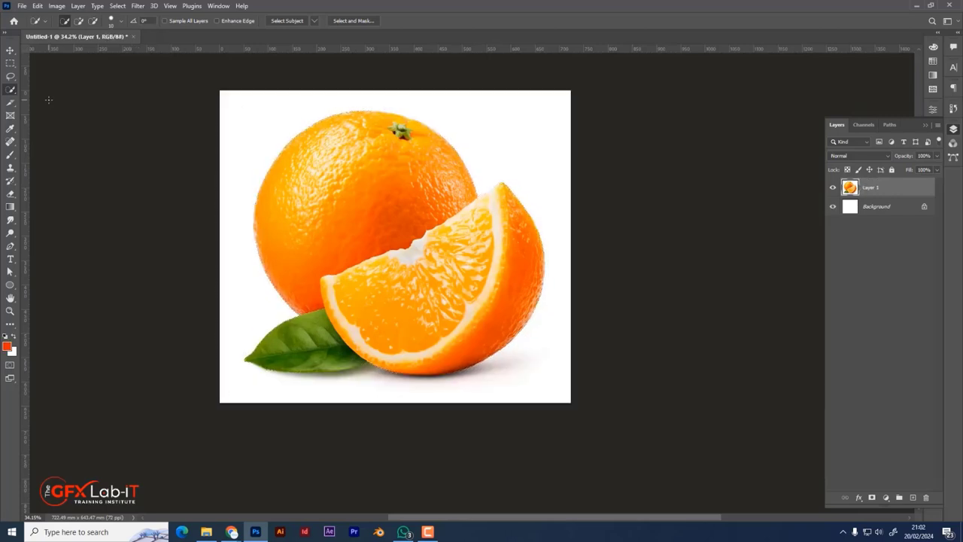
pyautogui.rightClick(11, 89)
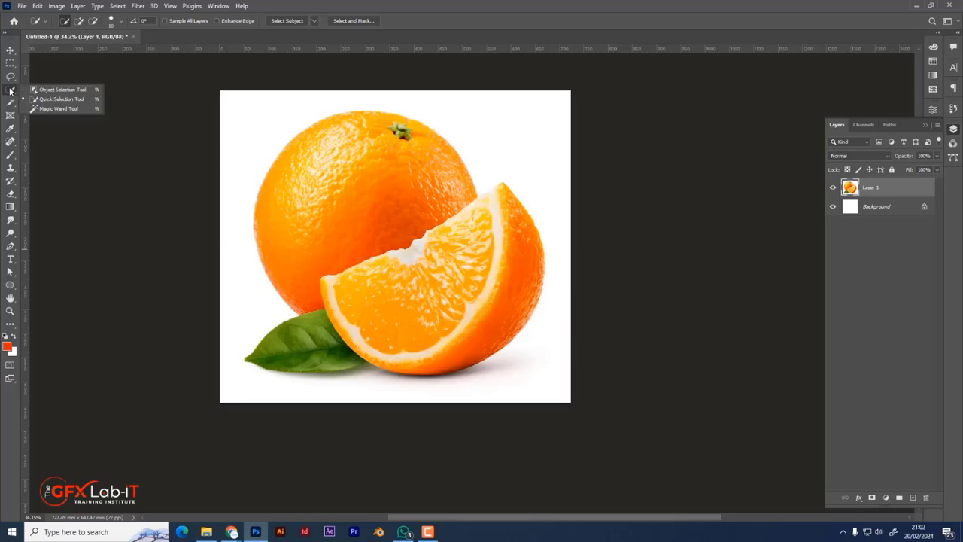
pyautogui.click(53, 109)
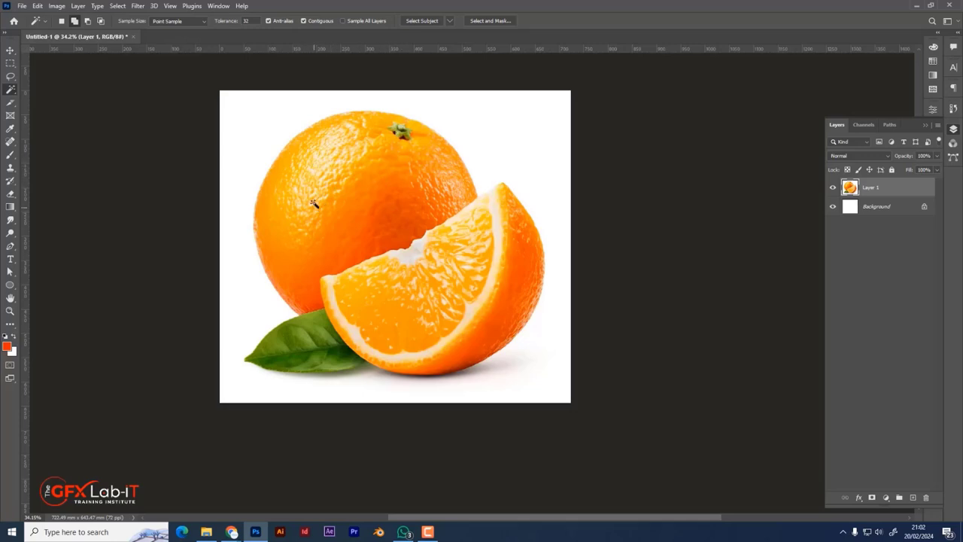
pyautogui.click(328, 184)
pyautogui.keyDown('shift'); pyautogui.click(329, 168); pyautogui.keyUp('shift')
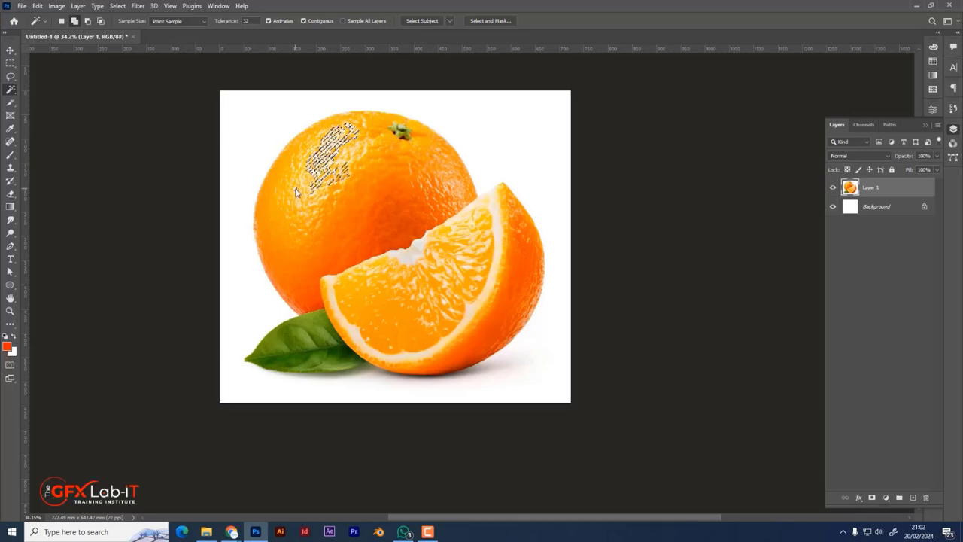
pyautogui.keyDown('shift'); pyautogui.click(324, 199); pyautogui.keyUp('shift')
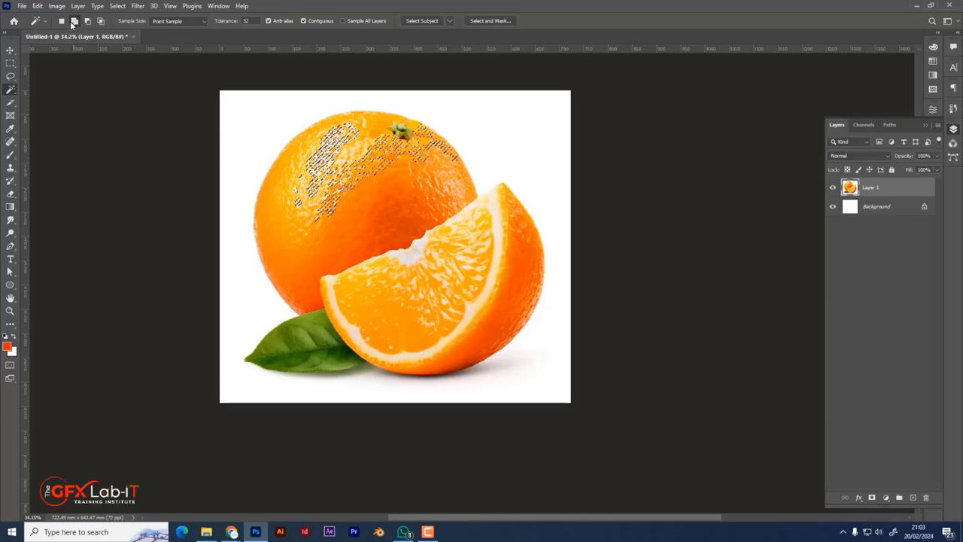
# - Clear the selection and select the white background around the fruit with the Magic Wand tool
pyautogui.hotkey('ctrl', 'd')
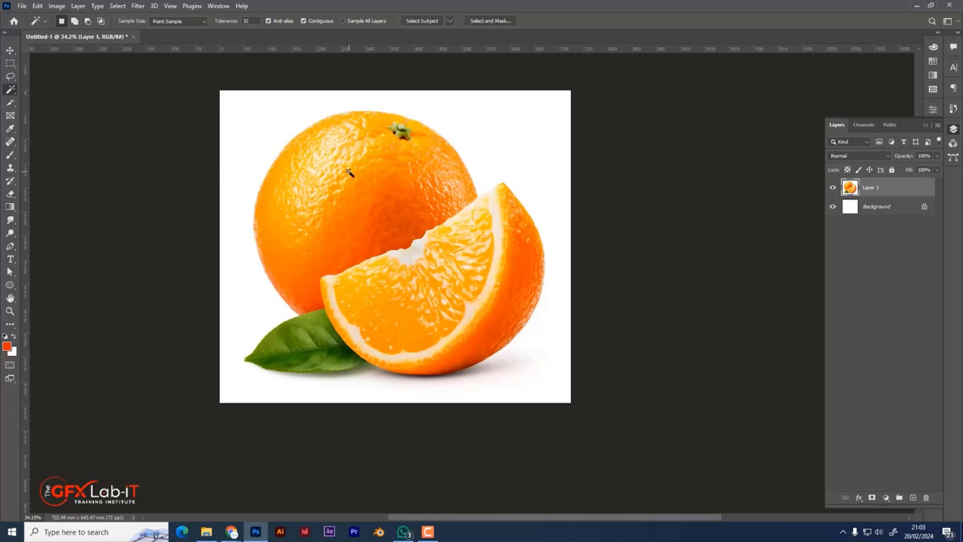
pyautogui.click(255, 124)
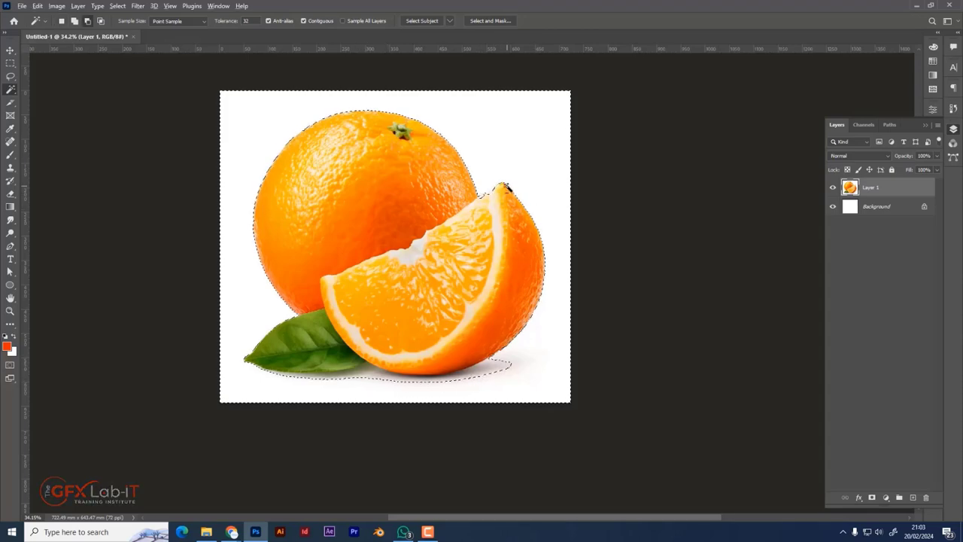
# - Add the grey shadow areas beneath the orange slice and the leaf to the background selection with the Magic Wand tool
pyautogui.scroll(1, 505, 188)
pyautogui.scroll(2, 506, 188)
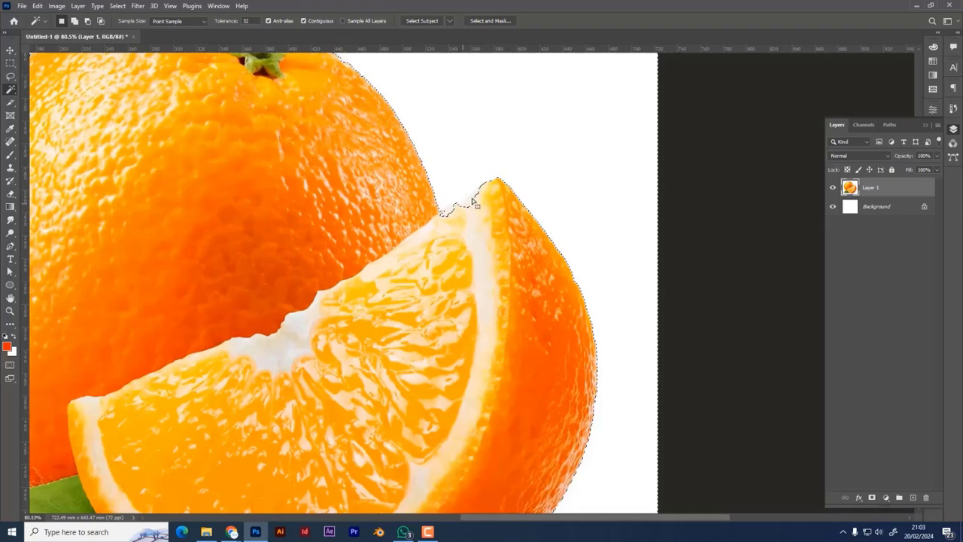
pyautogui.scroll(-5, 419, 238)
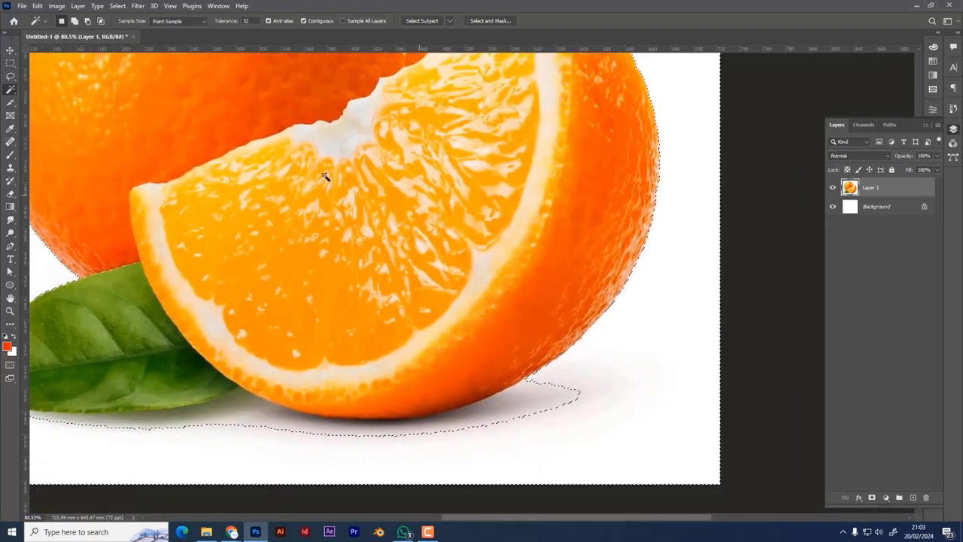
pyautogui.click(73, 20)
pyautogui.keyDown('alt'); pyautogui.click(553, 406); pyautogui.keyUp('alt')
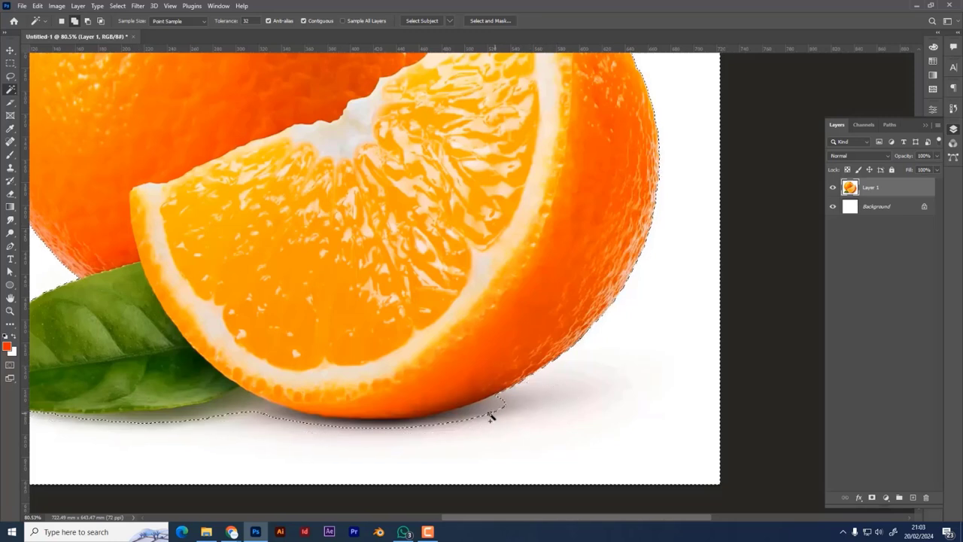
pyautogui.keyDown('alt'); pyautogui.click(431, 423); pyautogui.keyUp('alt')
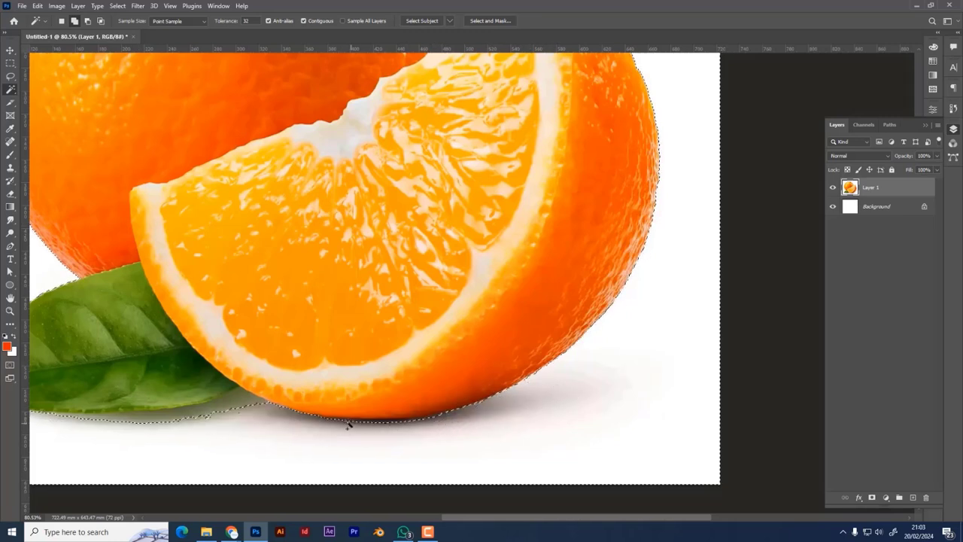
pyautogui.keyDown('alt'); pyautogui.click(381, 425); pyautogui.keyUp('alt')
pyautogui.moveTo(138, 424); pyautogui.dragTo(387, 404)
# - Try to add the area at the slice's pale upper tip to the background selection with the Lasso tool
pyautogui.scroll(6, 344, 344)
pyautogui.hscroll(5, 391, 316)
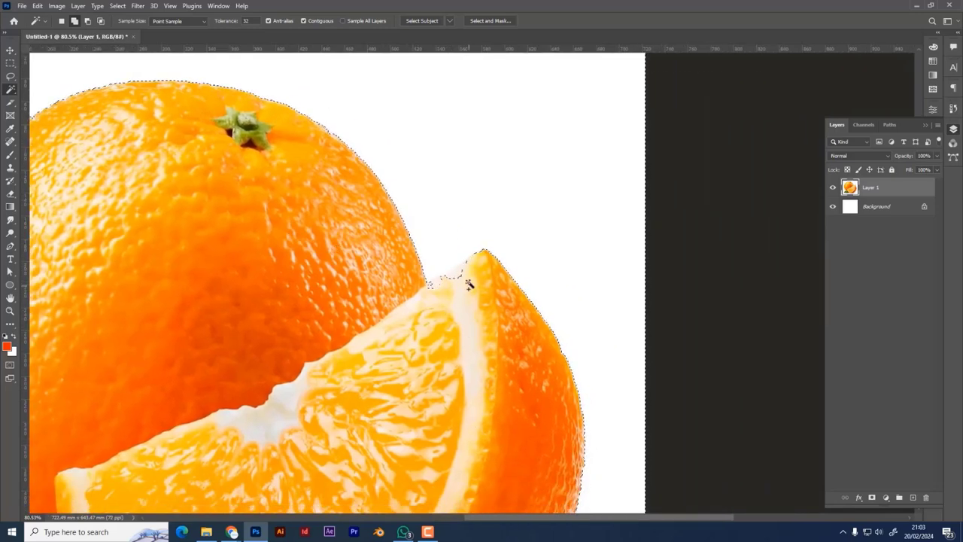
pyautogui.rightClick(10, 76)
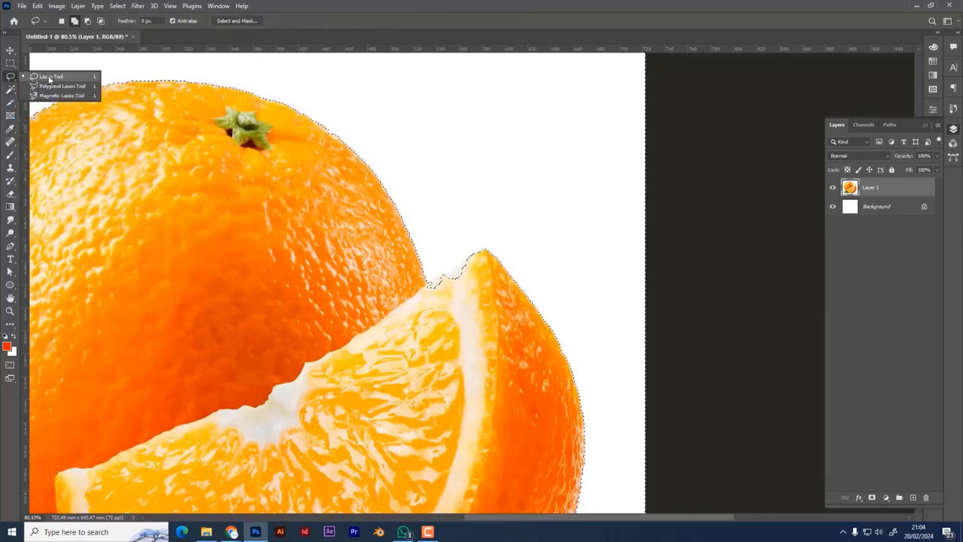
pyautogui.click(42, 76)
pyautogui.moveTo(430, 291); pyautogui.dragTo(472, 269)
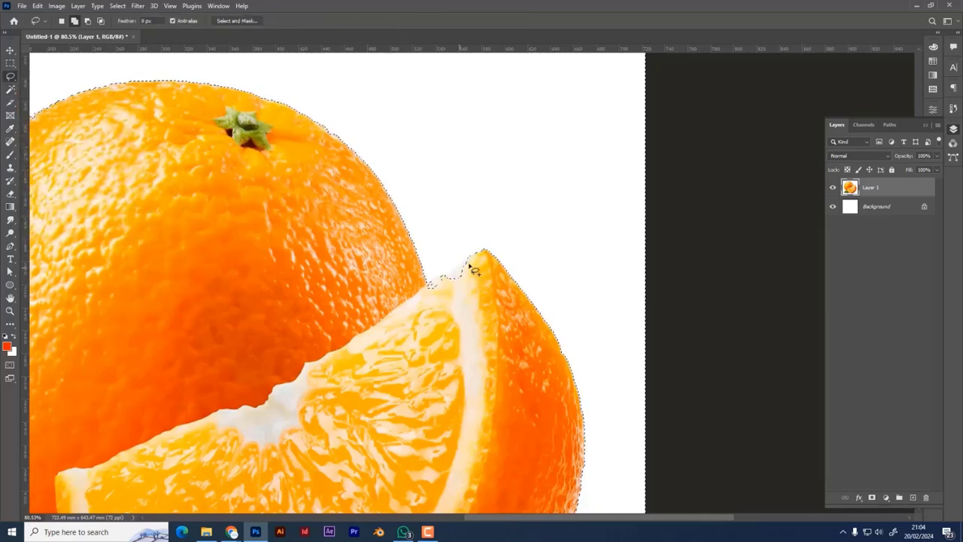
pyautogui.moveTo(431, 295); pyautogui.dragTo(430, 291)
pyautogui.click(63, 23)
pyautogui.moveTo(428, 286); pyautogui.dragTo(441, 276)
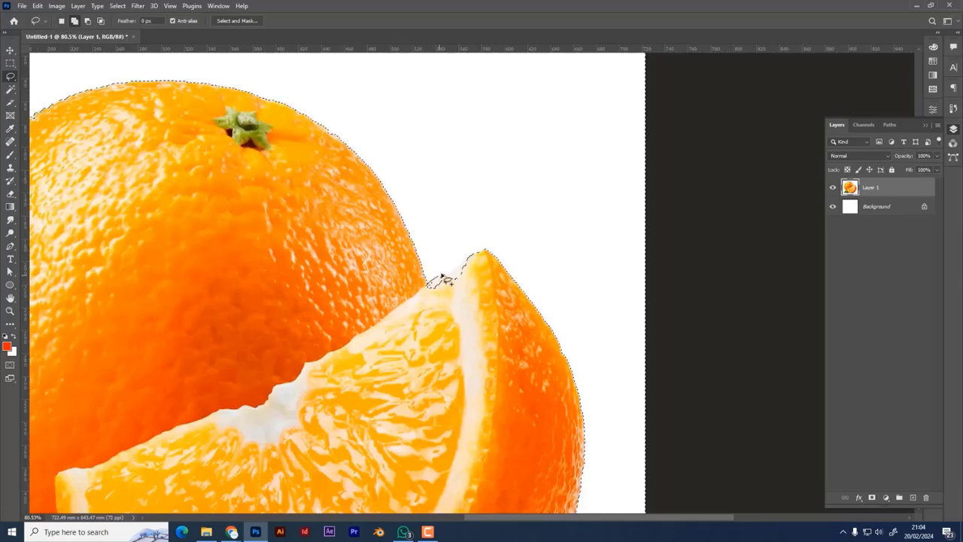
pyautogui.moveTo(439, 312); pyautogui.dragTo(437, 305)
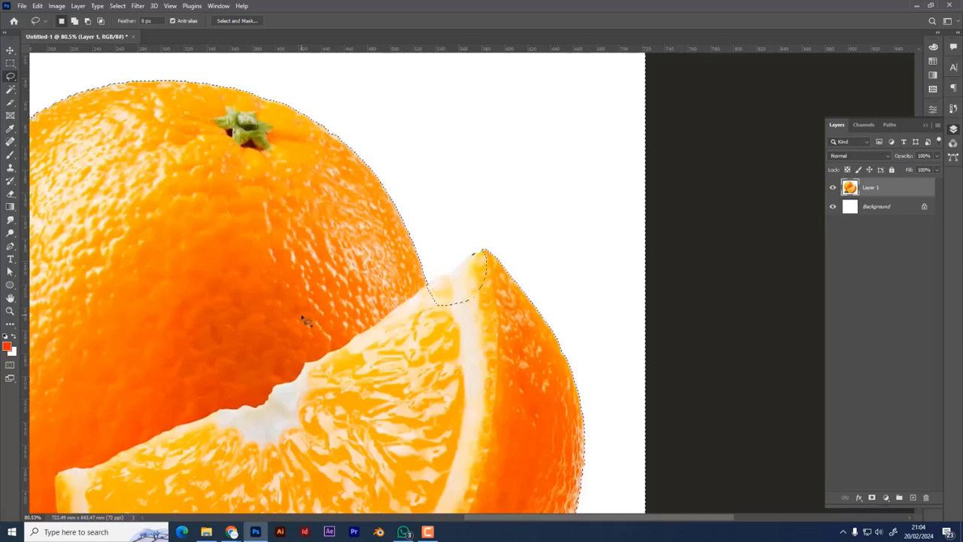
# - Subtract the pale edge between the whole orange and the slice's tip from the background selection with the Lasso tool
pyautogui.scroll(-3, 479, 261)
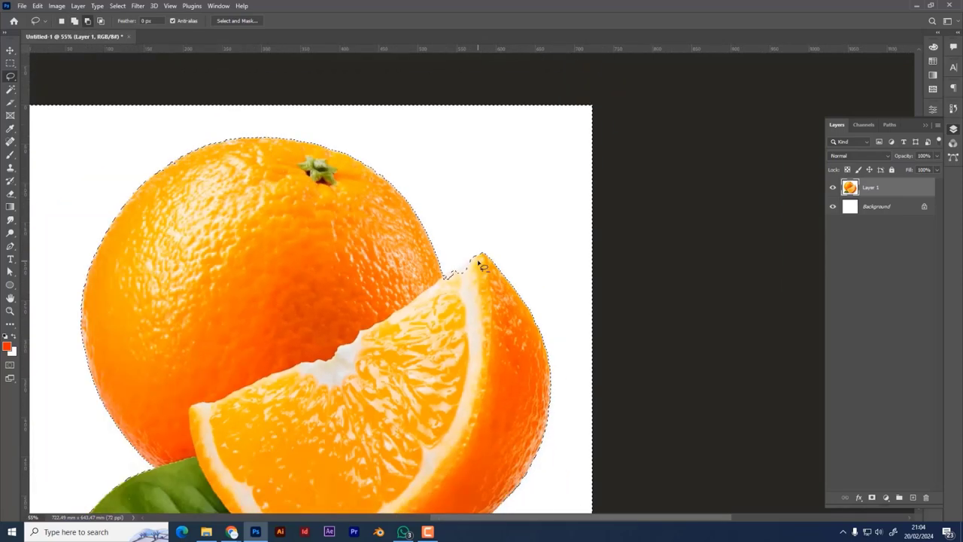
pyautogui.scroll(1, 482, 265)
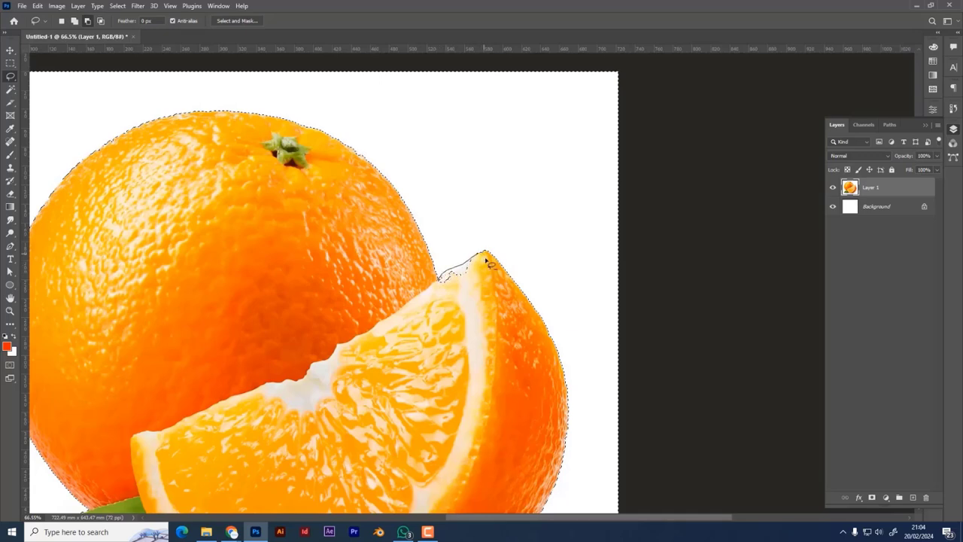
pyautogui.moveTo(426, 307); pyautogui.dragTo(430, 307)
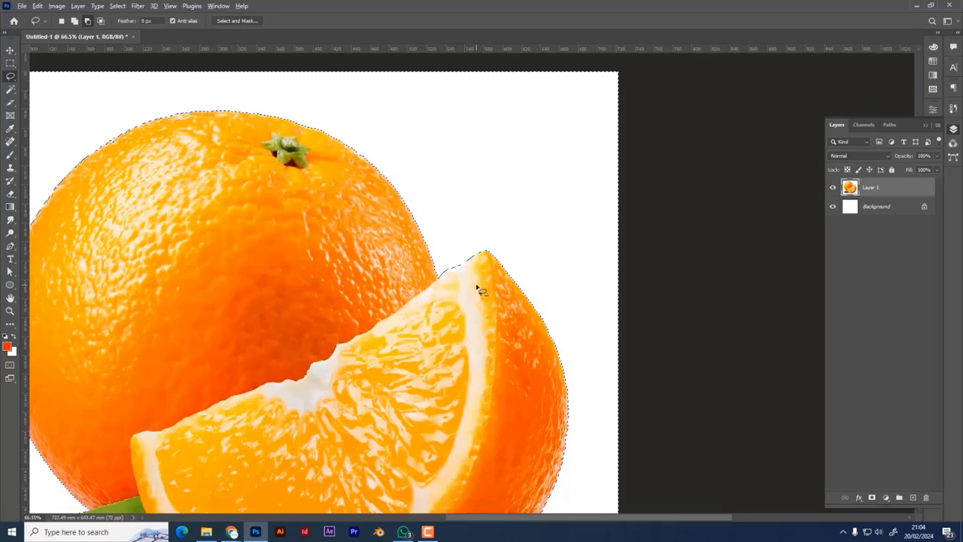
pyautogui.scroll(-2, 479, 288)
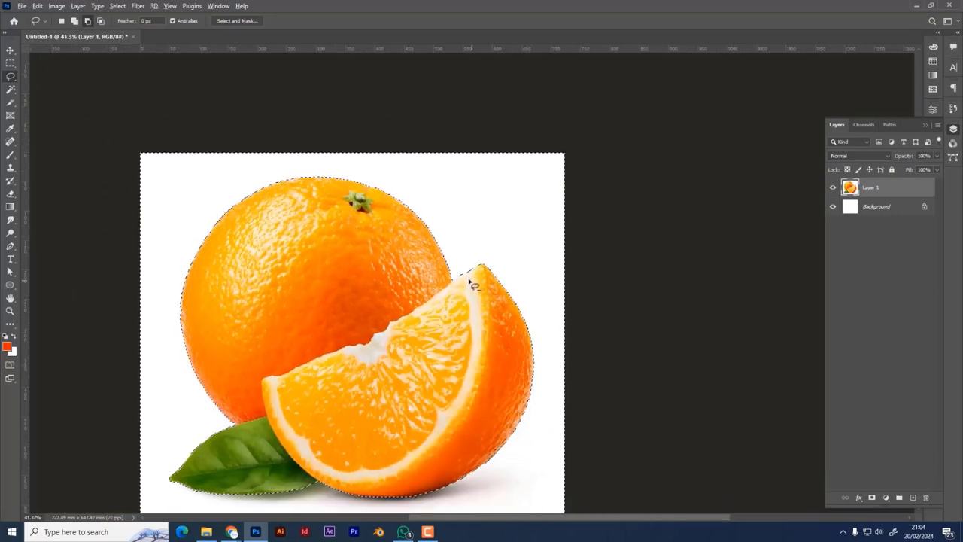
# - Touch up the background selection beside the slice's tip by adding a small sliver with the Lasso tool
pyautogui.scroll(2, 466, 276)
pyautogui.scroll(2, 462, 278)
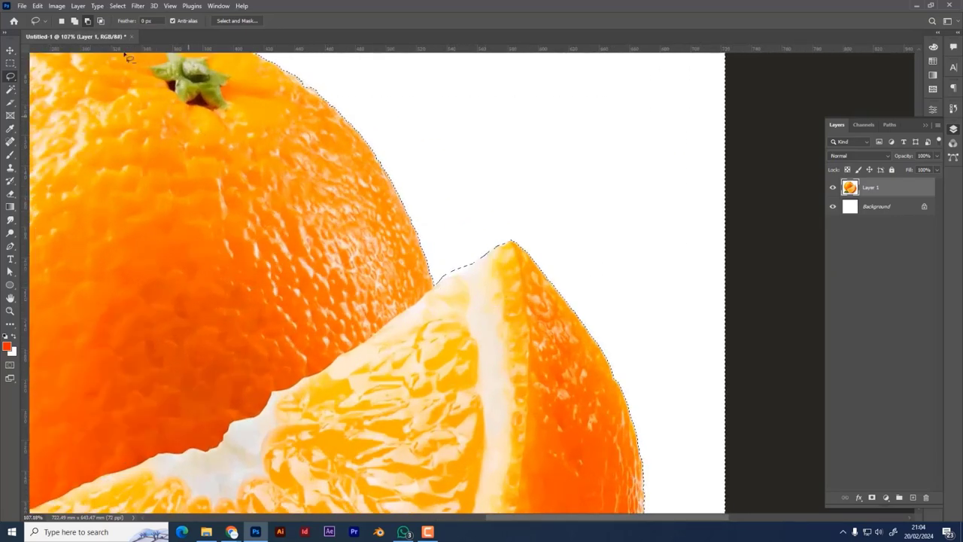
pyautogui.click(77, 21)
pyautogui.moveTo(441, 283); pyautogui.dragTo(456, 277)
pyautogui.keyDown('alt'); pyautogui.scroll(-5, 539, 319); pyautogui.keyUp('alt')
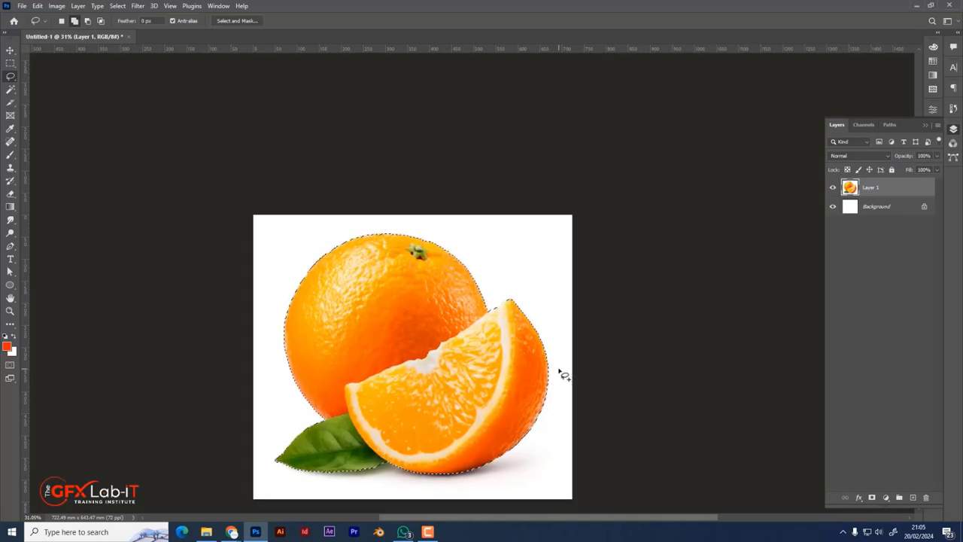
# - Invert the selection to the white background and back to the oranges and leaf
pyautogui.click(113, 7)
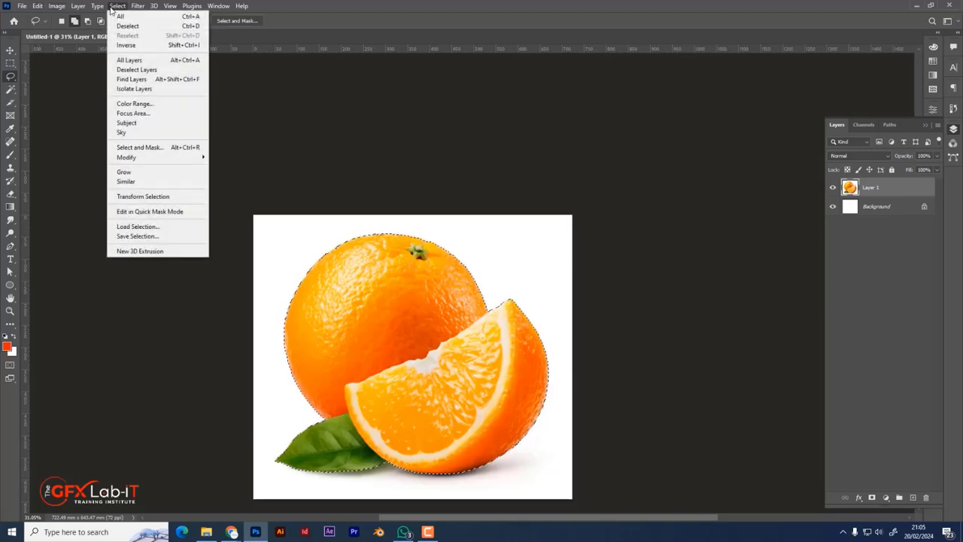
pyautogui.click(135, 47)
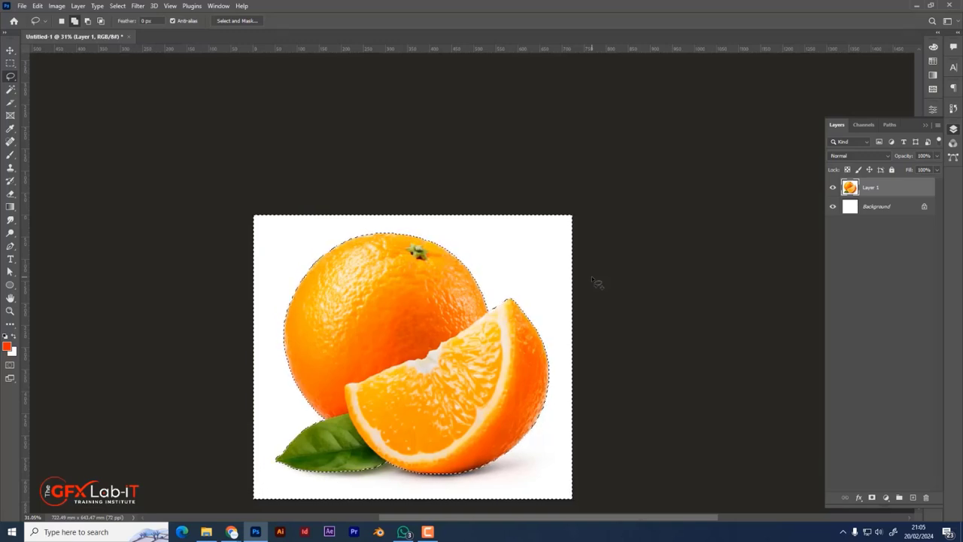
pyautogui.click(114, 9)
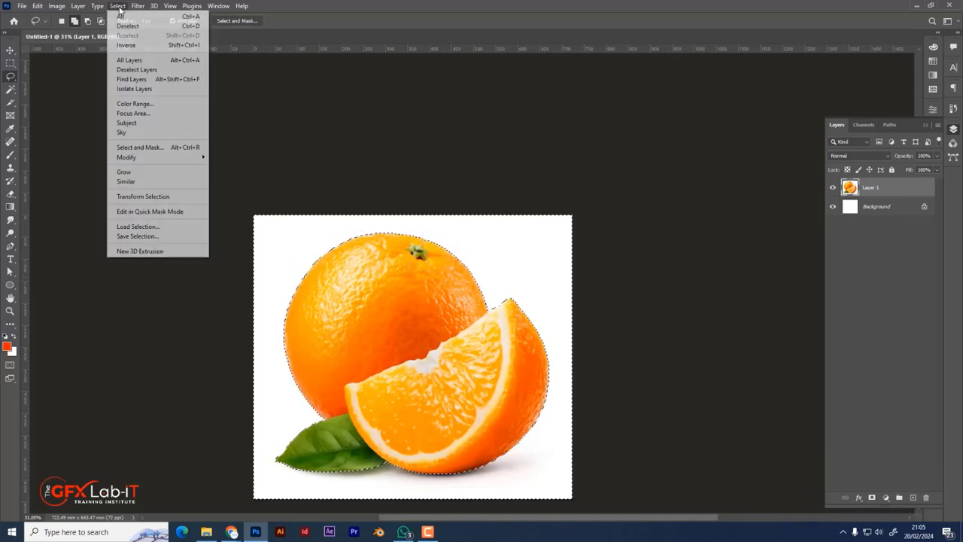
pyautogui.click(129, 45)
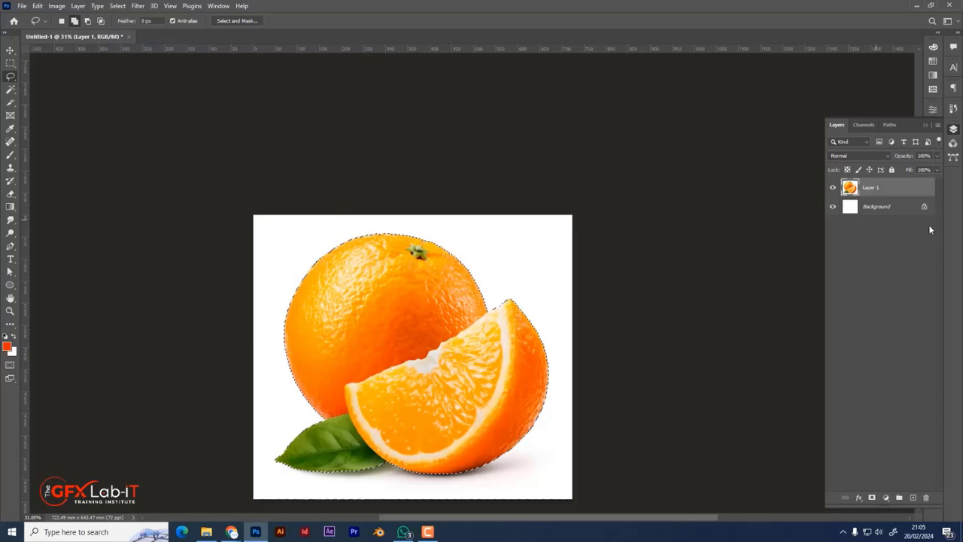
# - Feather the selection of the oranges and leaf with a radius of .5 pixels
pyautogui.hotkey('shift', 'F6')
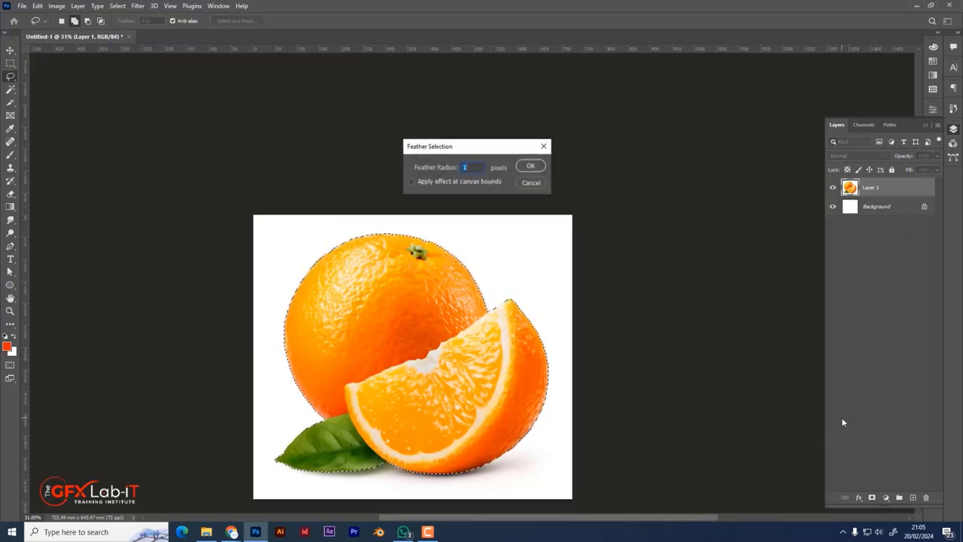
pyautogui.press('BackSpace')
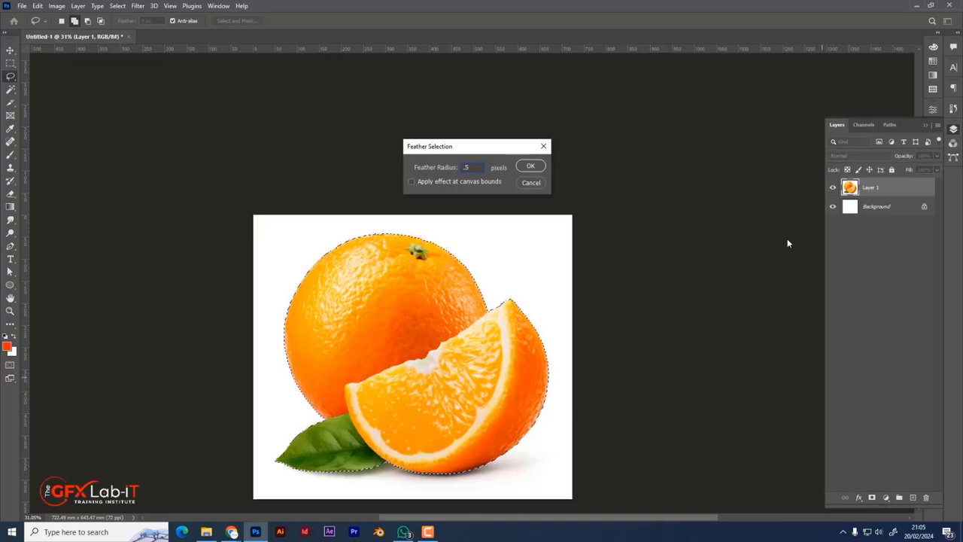
pyautogui.write('.5')
pyautogui.click(531, 166)
# - Mask Layer 1 with the fruit selection and hide the Background layer
pyautogui.click(872, 497)
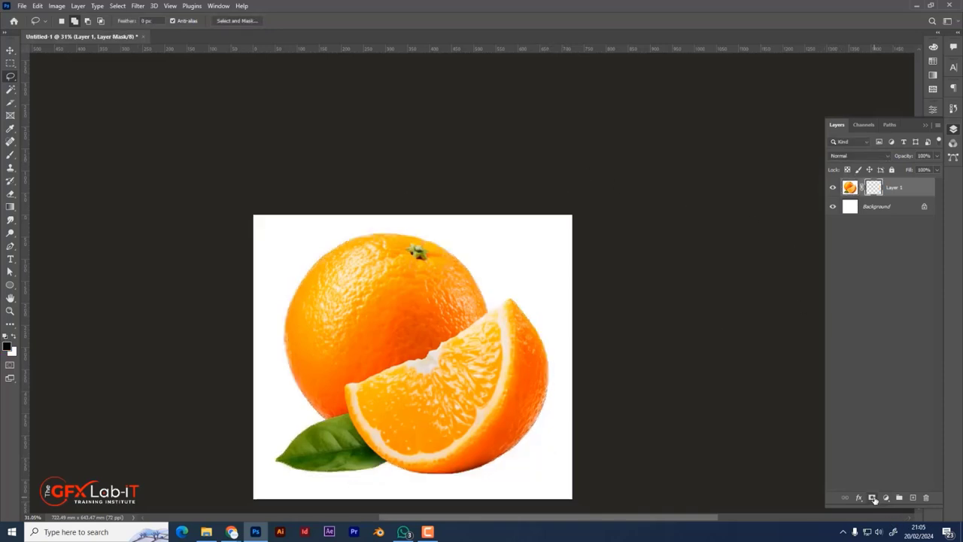
pyautogui.click(879, 209)
pyautogui.click(833, 208)
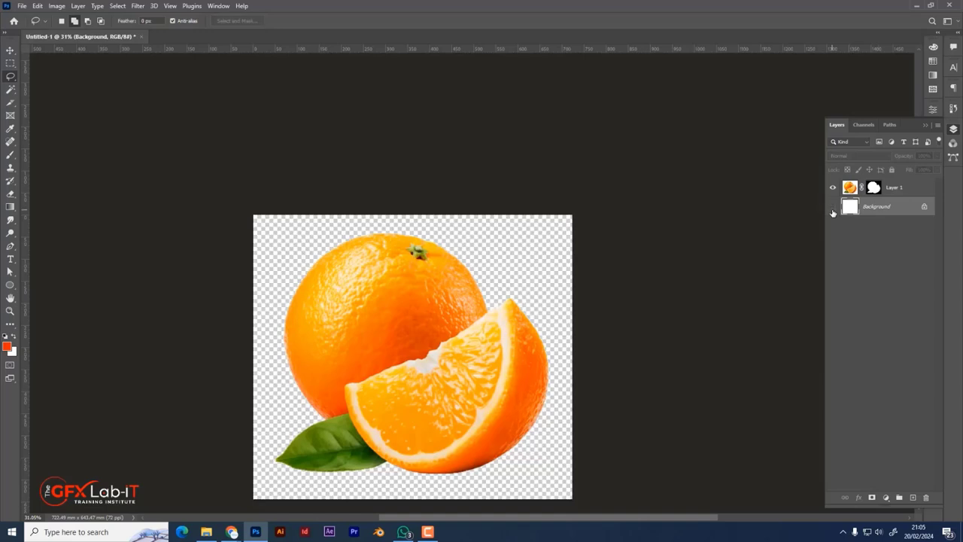
# - Review the tool variants grouped with the Magic Wand, Slice and Lasso tools, including the Magnetic Lasso
pyautogui.click(14, 91)
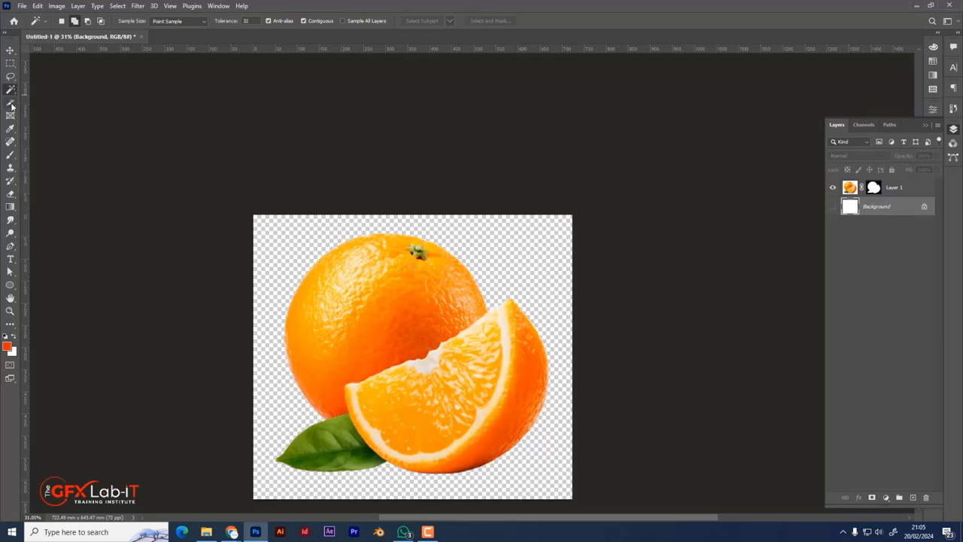
pyautogui.click(10, 104)
pyautogui.rightClick(11, 104)
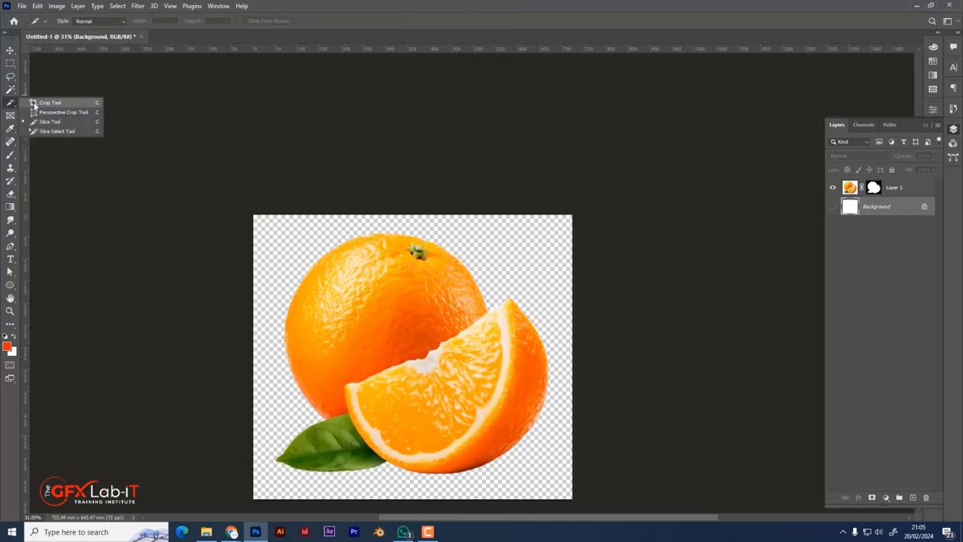
pyautogui.click(12, 105)
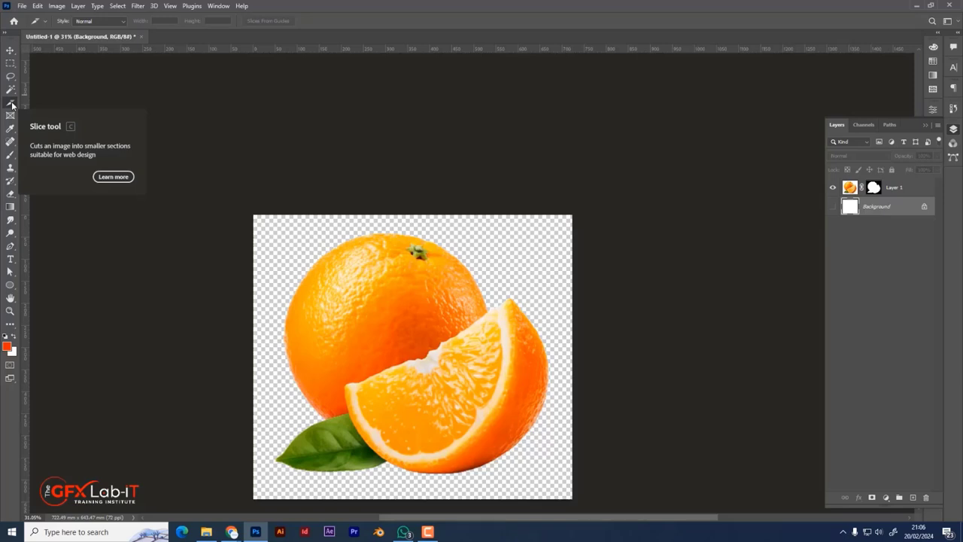
pyautogui.click(11, 77)
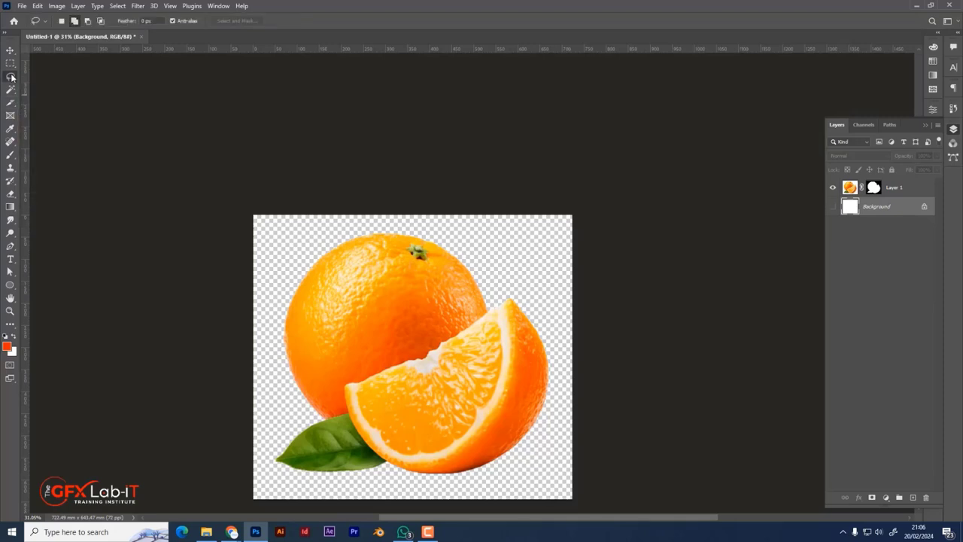
pyautogui.click(49, 95)
pyautogui.click(12, 91)
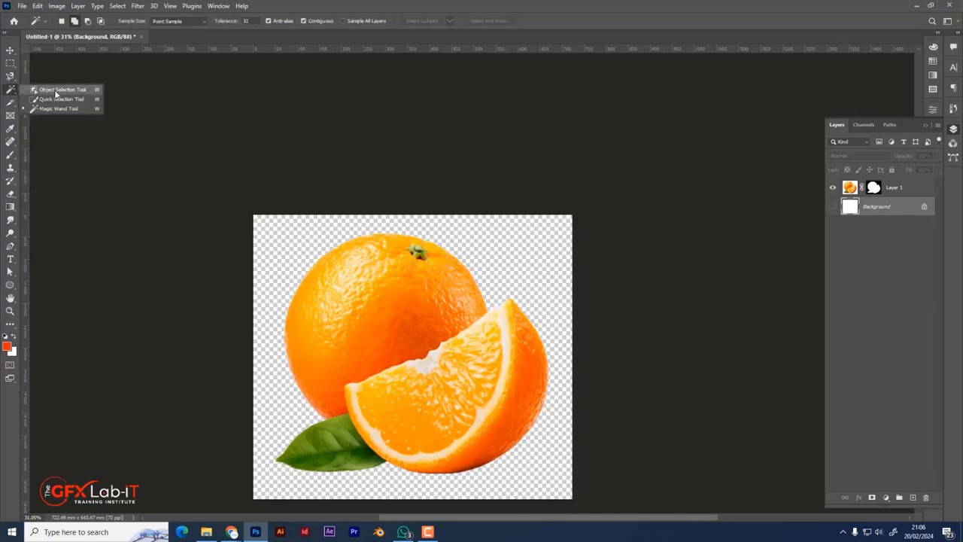
pyautogui.click(11, 90)
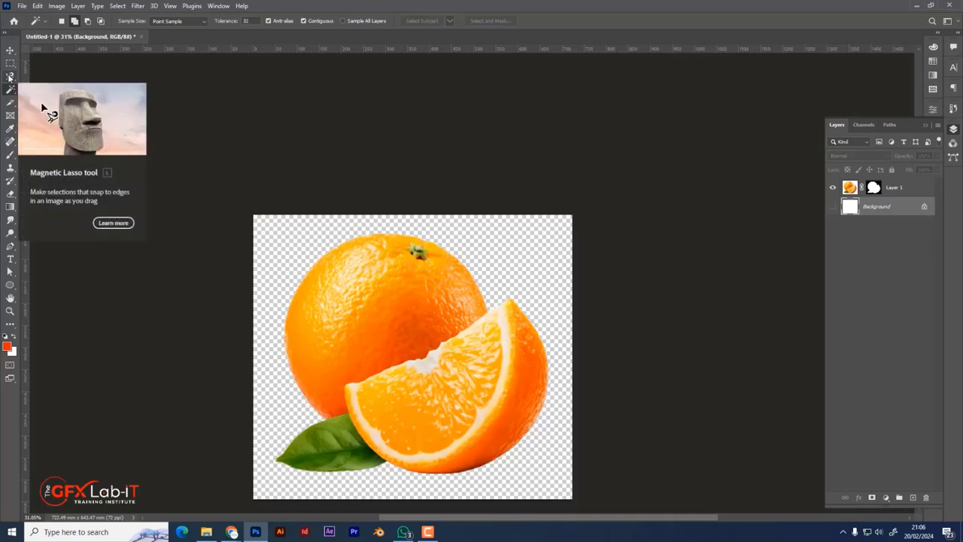
pyautogui.click(9, 77)
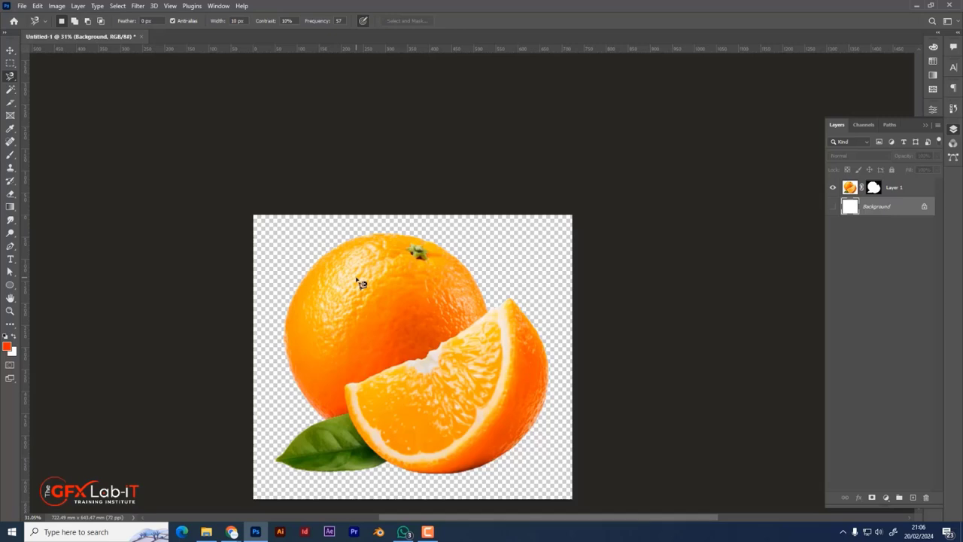
pyautogui.scroll(-2, 420, 305)
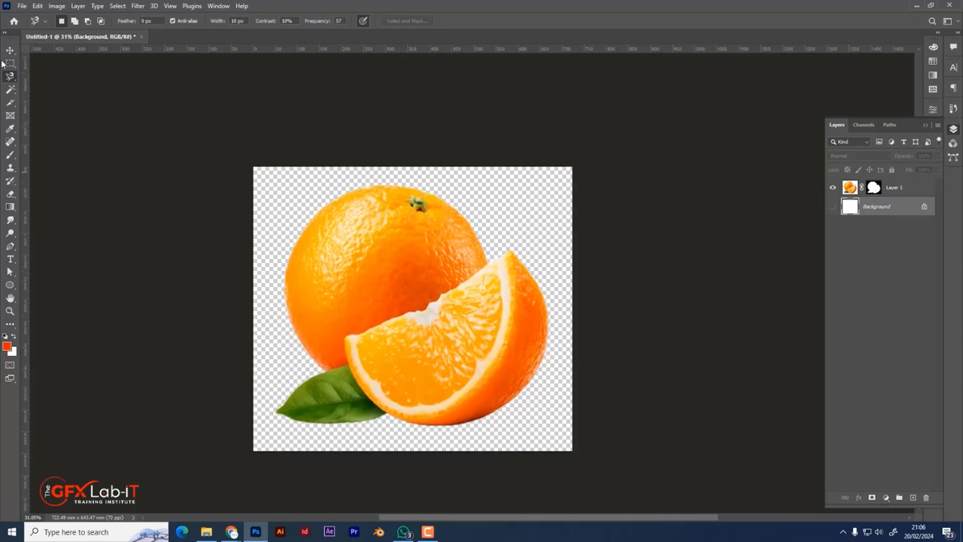
# - Look over the file types in the Save As dialog and the PNG-24 options in Save for Web, closing both without saving
pyautogui.click(22, 6)
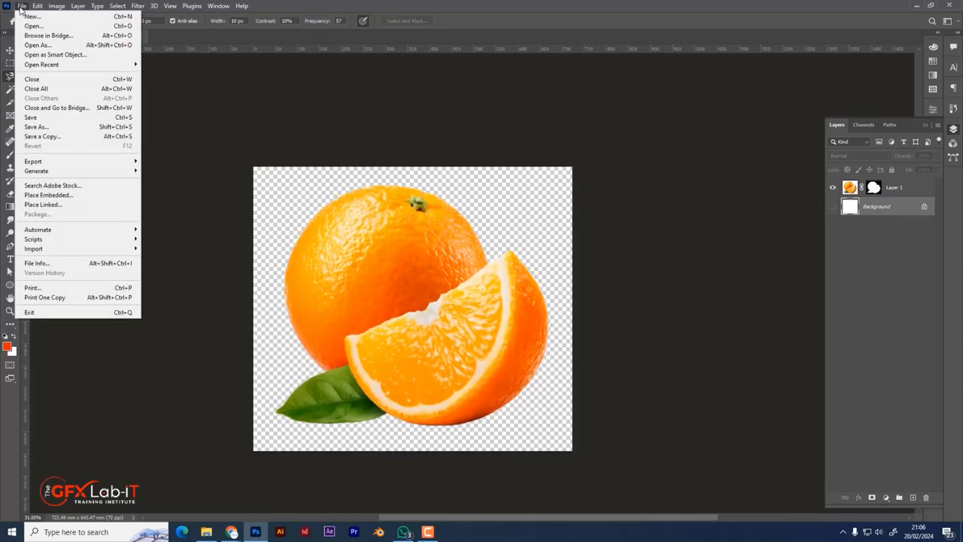
pyautogui.click(60, 127)
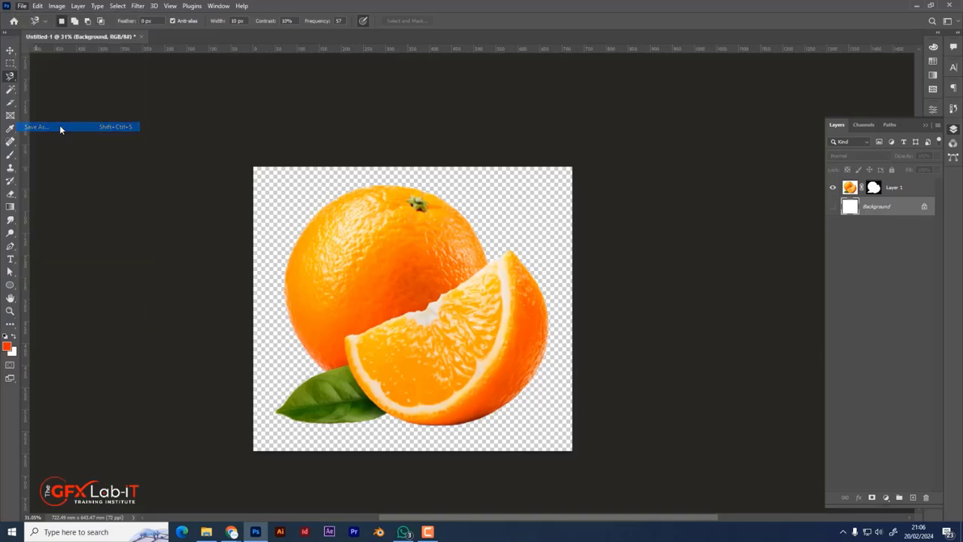
pyautogui.click(143, 233)
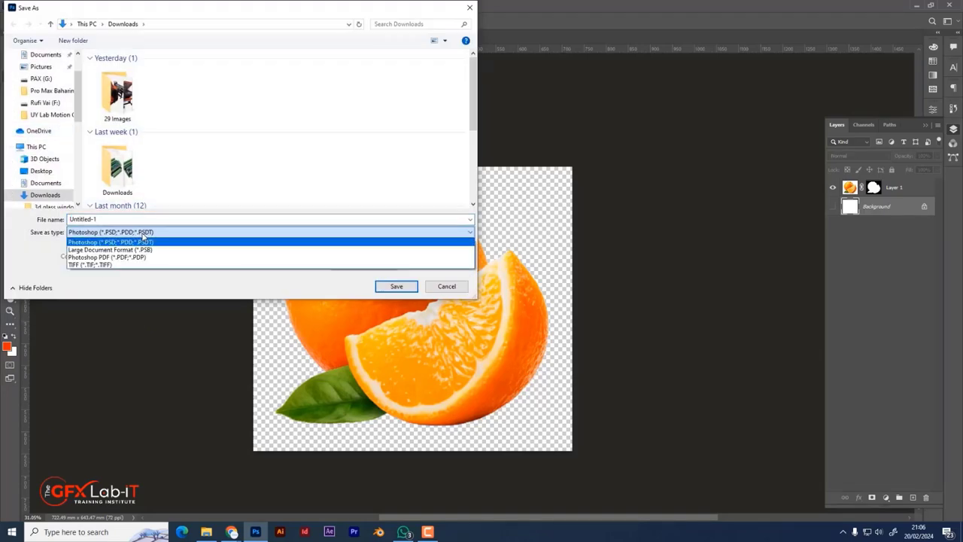
pyautogui.click(468, 8)
pyautogui.click(133, 234)
pyautogui.click(469, 8)
pyautogui.click(469, 8)
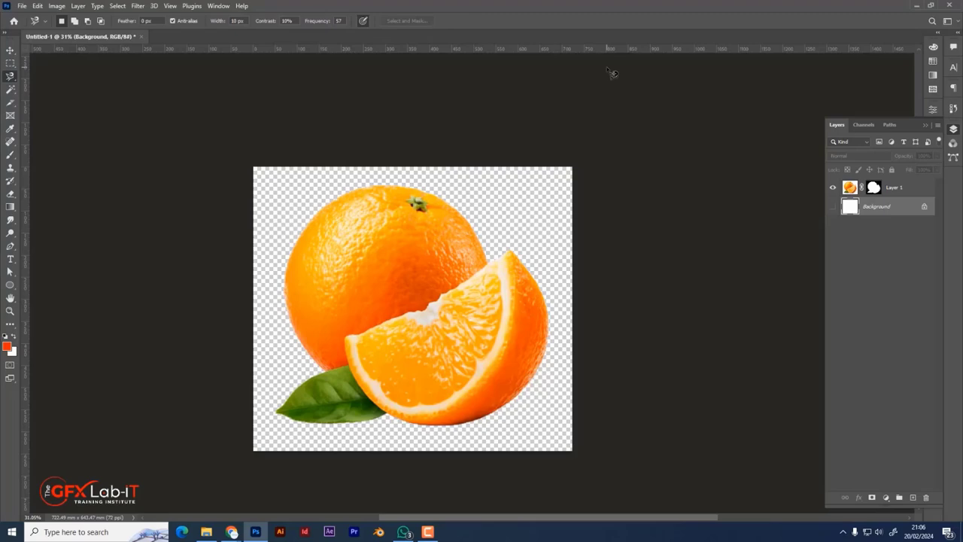
pyautogui.hotkey('ctrl', 'alt', 'shift', 's')
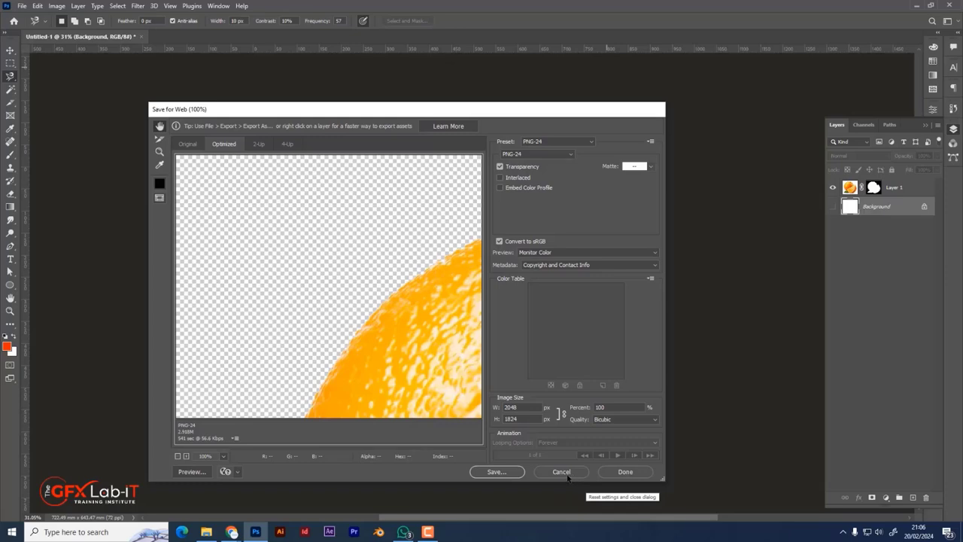
pyautogui.click(569, 475)
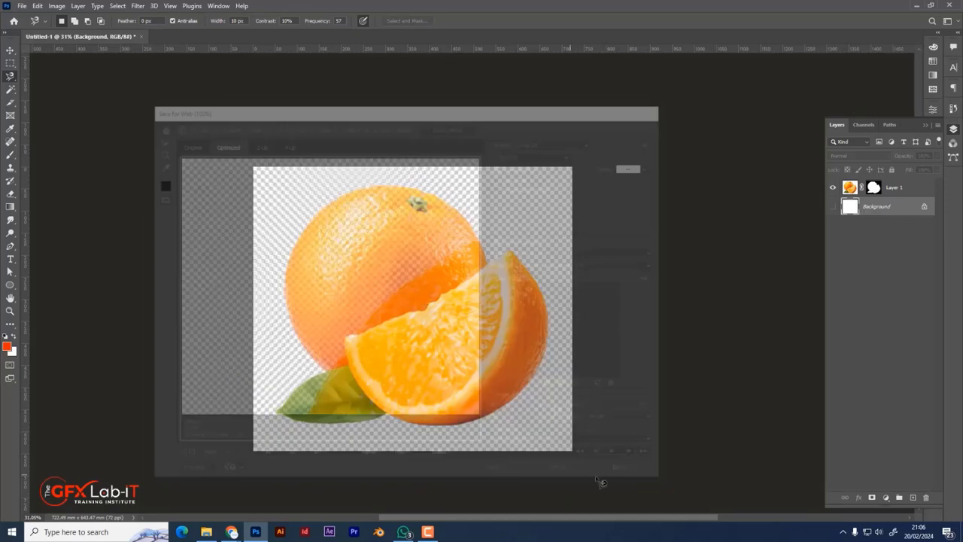